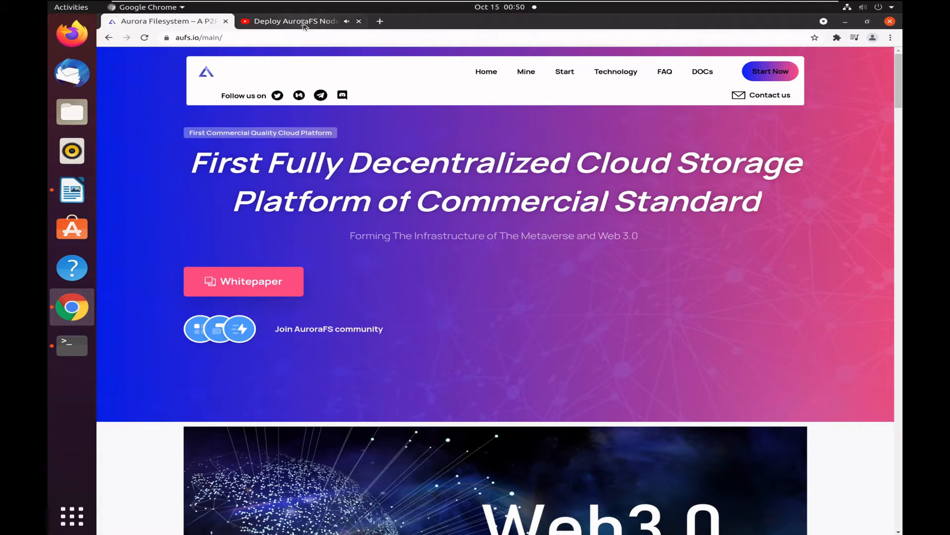
Look at the Deploy AuroraFS Node video page and close it, keeping the Aurora Filesystem site open.
click(303, 22)
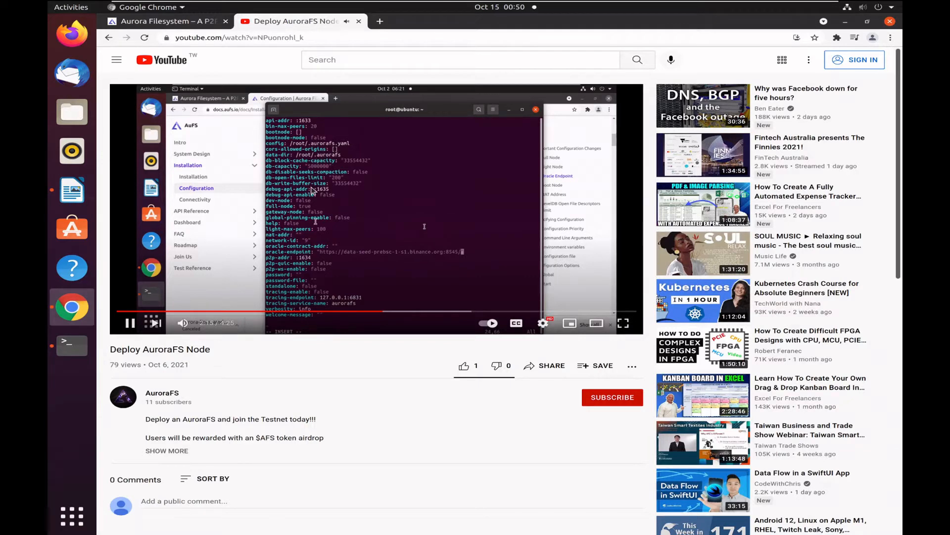
click(168, 24)
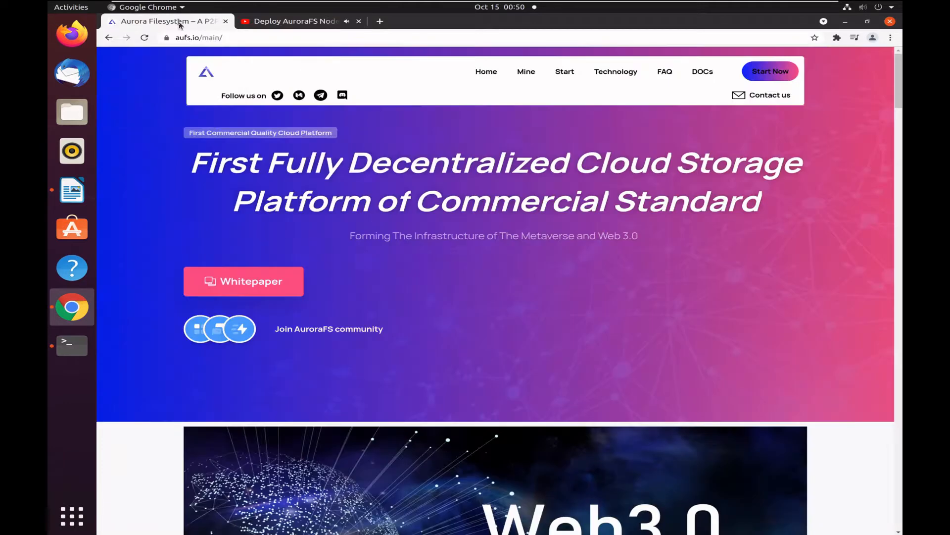
click(358, 20)
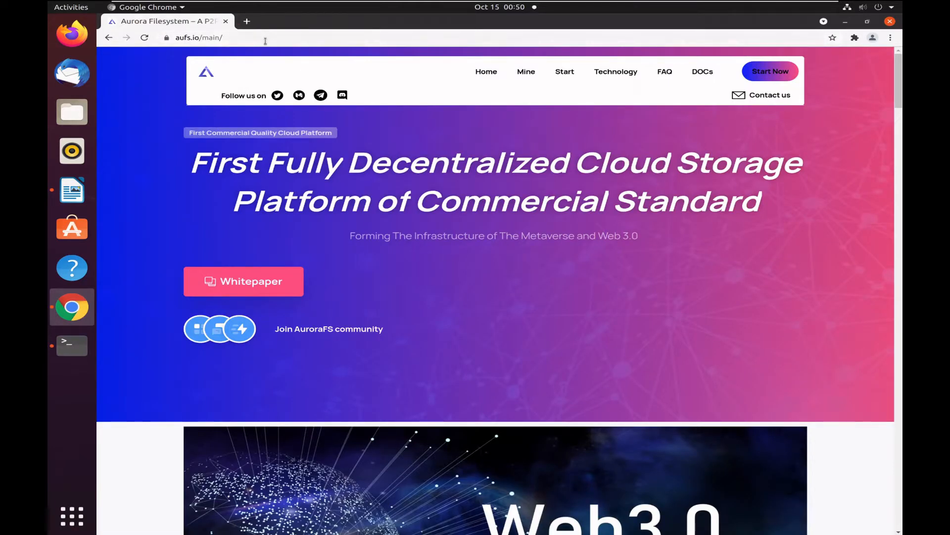
Open the Aurora Filesystem documentation and go to the Git Address section of the Dashboard introduction.
click(703, 73)
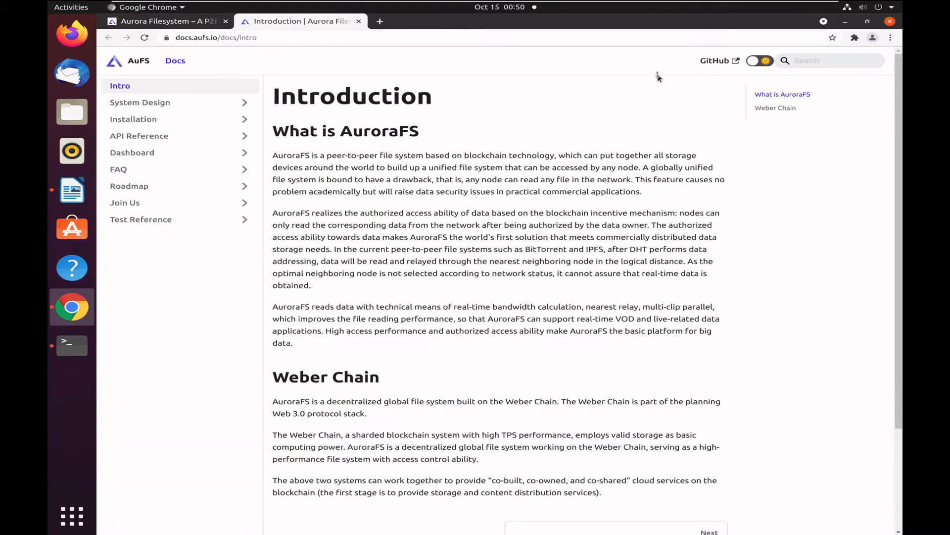
click(232, 158)
click(222, 174)
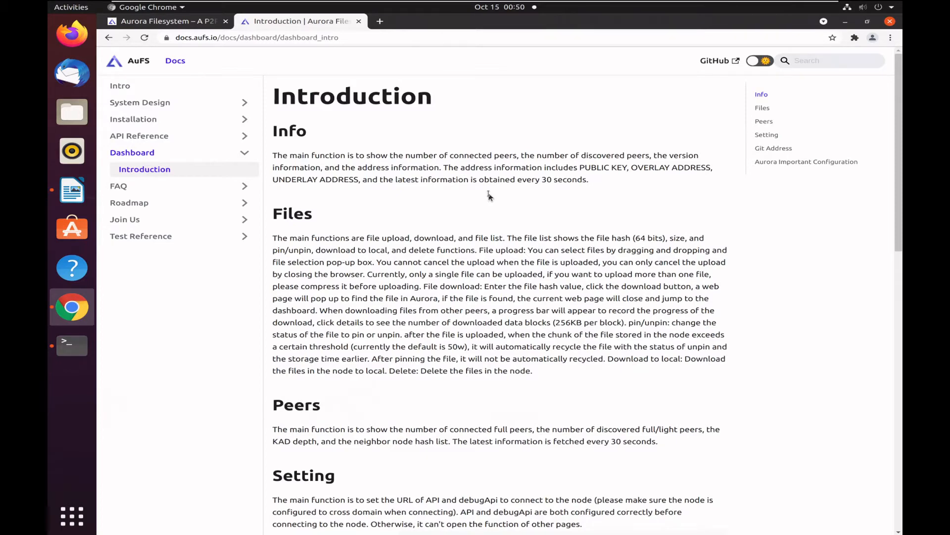
scroll(489, 196, down, 8)
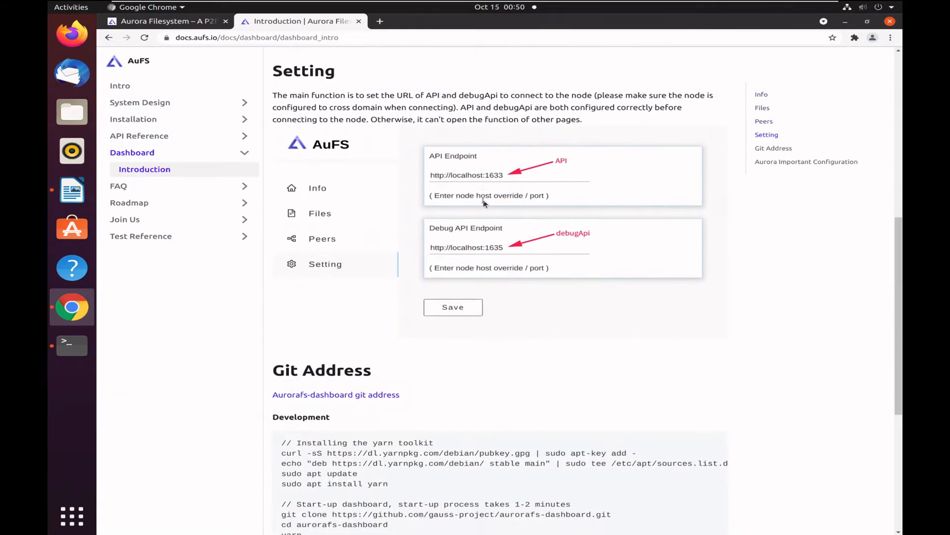
scroll(484, 201, down, 5)
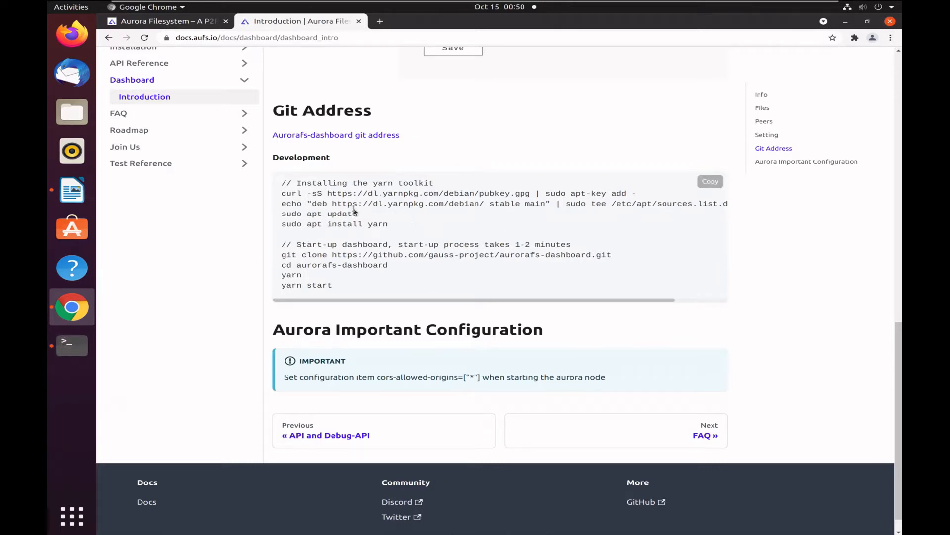
Switch to the terminal, change to the /root directory and list its contents.
click(73, 348)
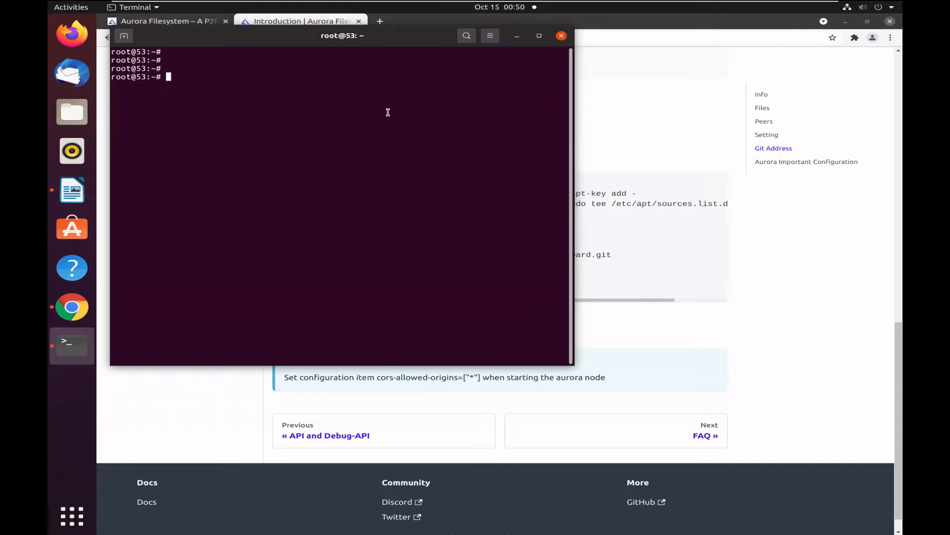
text(cd /ropt)
key(Return)
text(cd /)
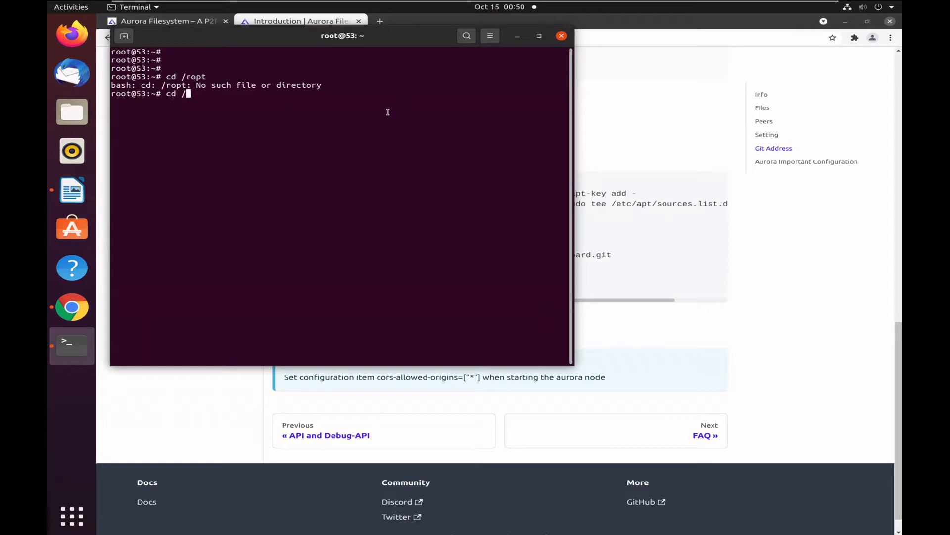
text(rp)
text(oot)
key(Return)
text(ll)
key(Return)
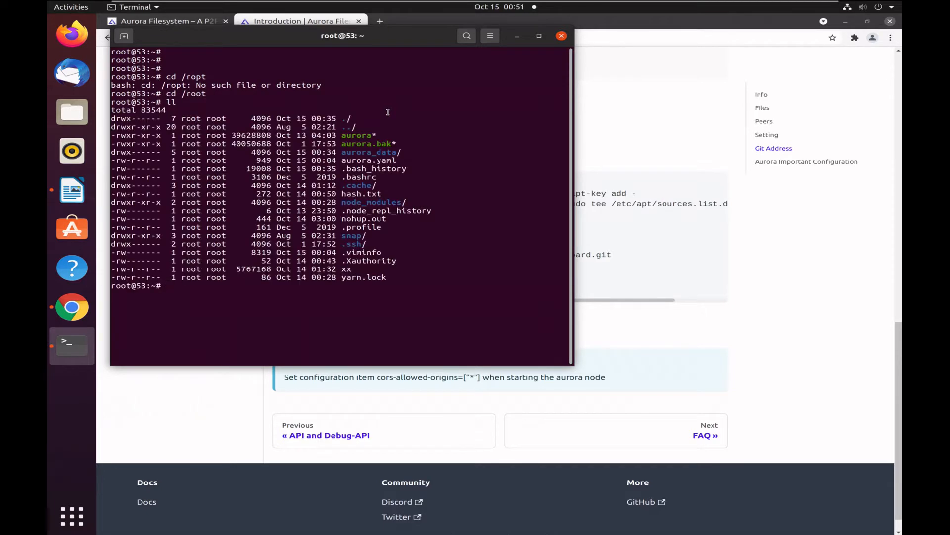
Display aurora.yaml and check its cors-allowed-origins entry, clearing the terminal screen when done.
text(cat aurora.yaml)
key(Return)
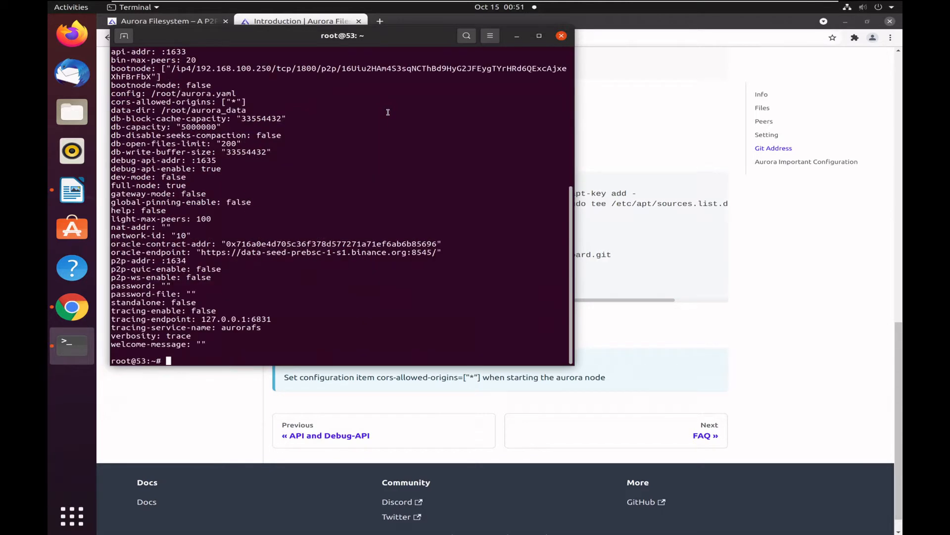
drag(265, 104, 107, 104)
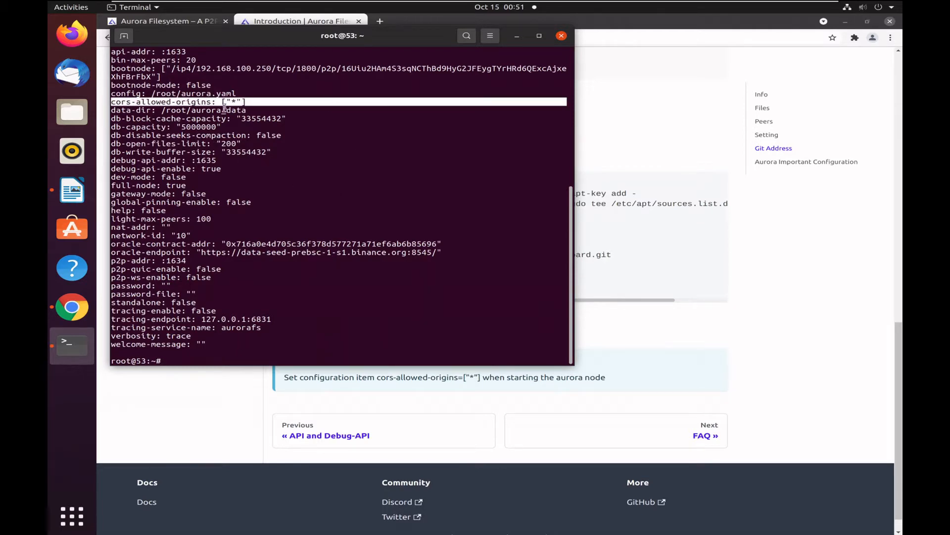
click(324, 149)
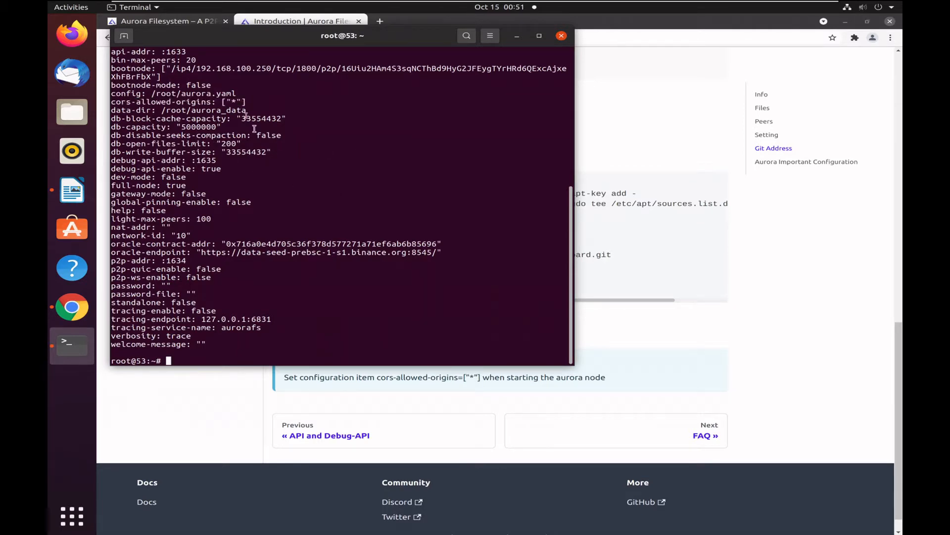
drag(252, 101, 136, 101)
click(118, 106)
text(clear)
key(Return)
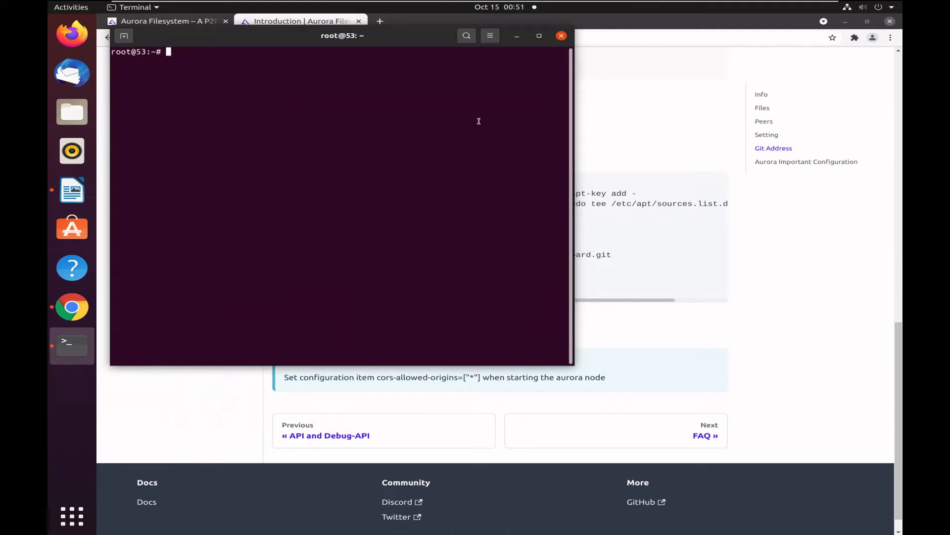
Copy the Development command block from the documentation and select the curl key-import command in the LibreOffice Writer document.
click(606, 100)
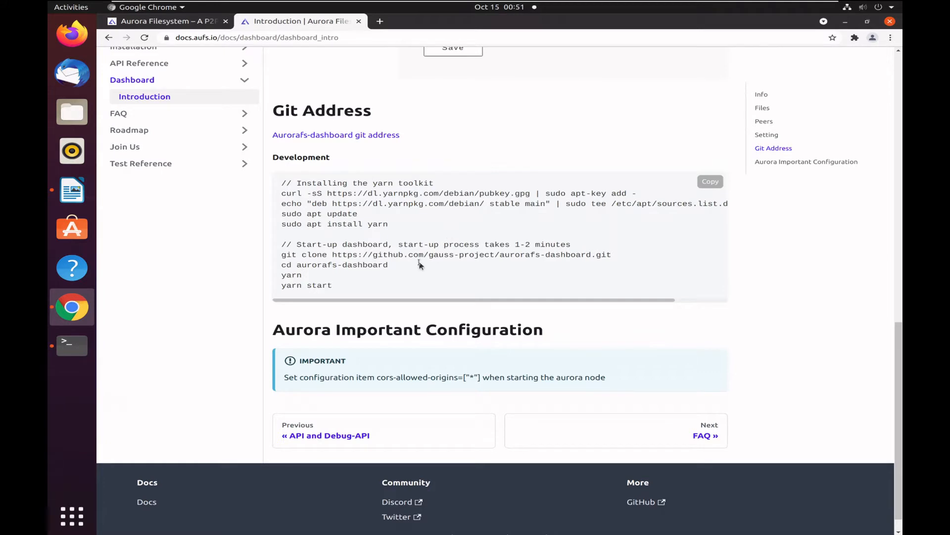
click(711, 182)
click(72, 190)
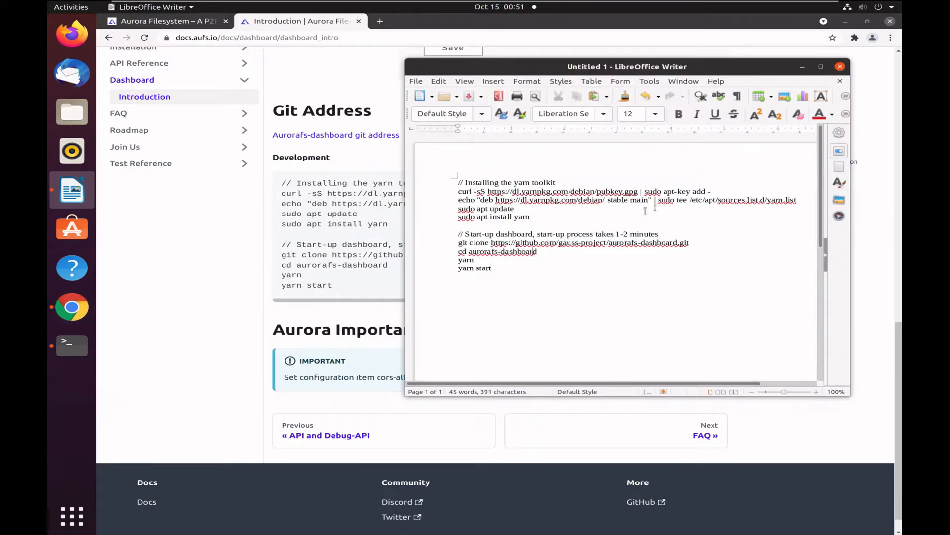
drag(717, 192, 460, 193)
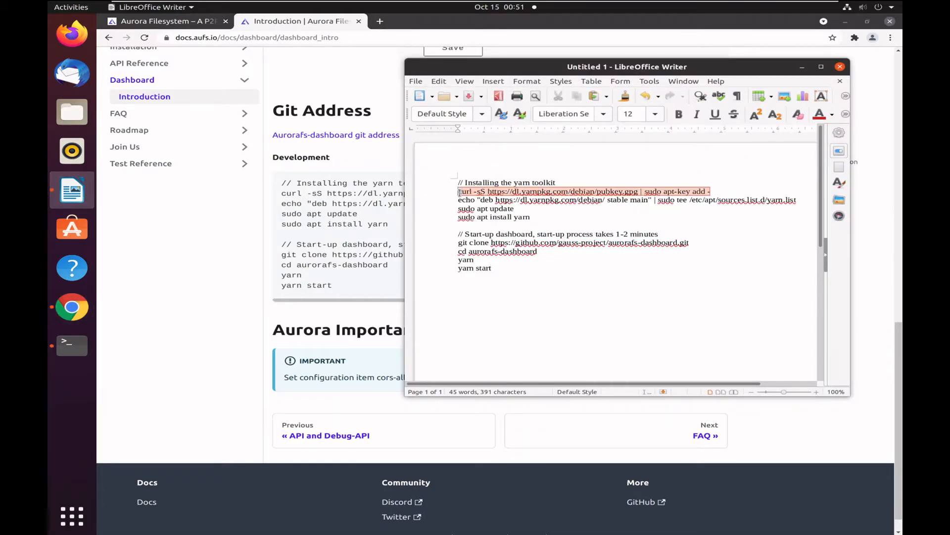
click(387, 176)
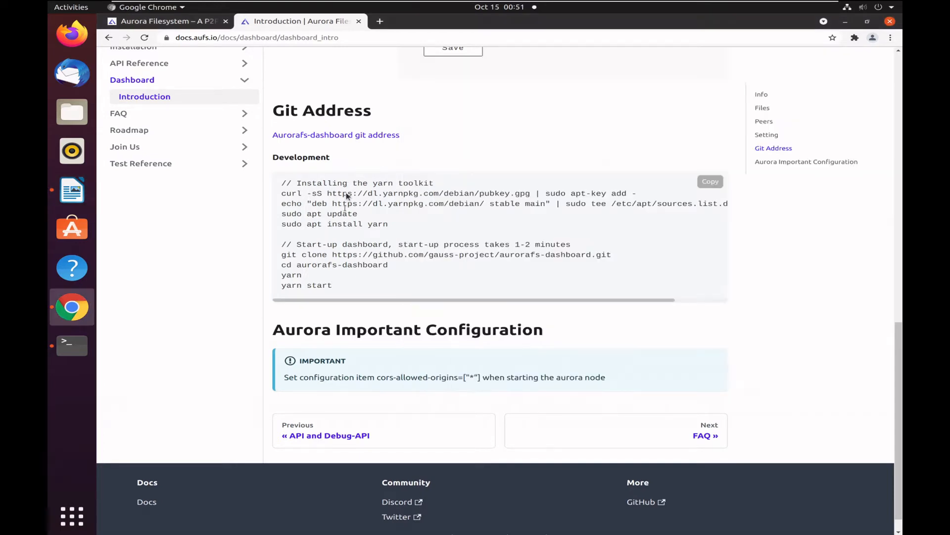
click(72, 345)
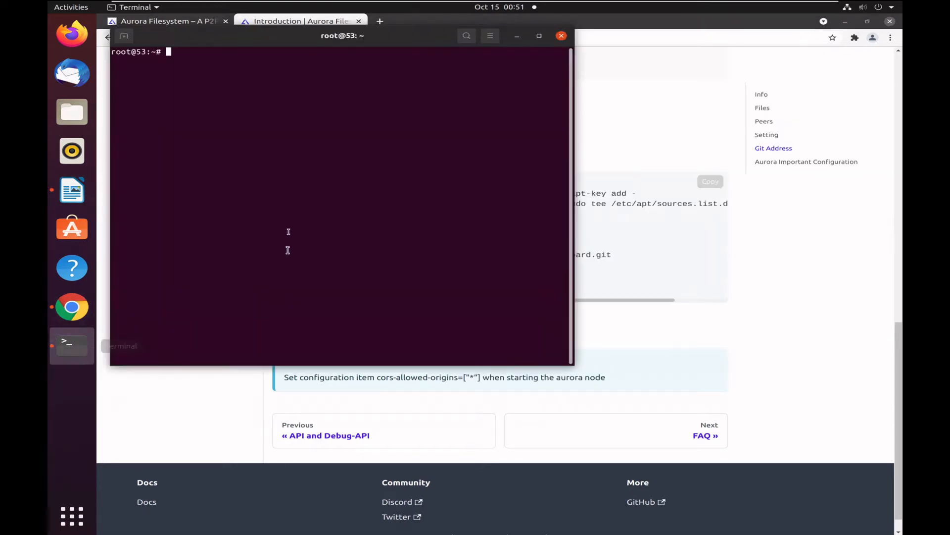
right_click(308, 168)
click(326, 205)
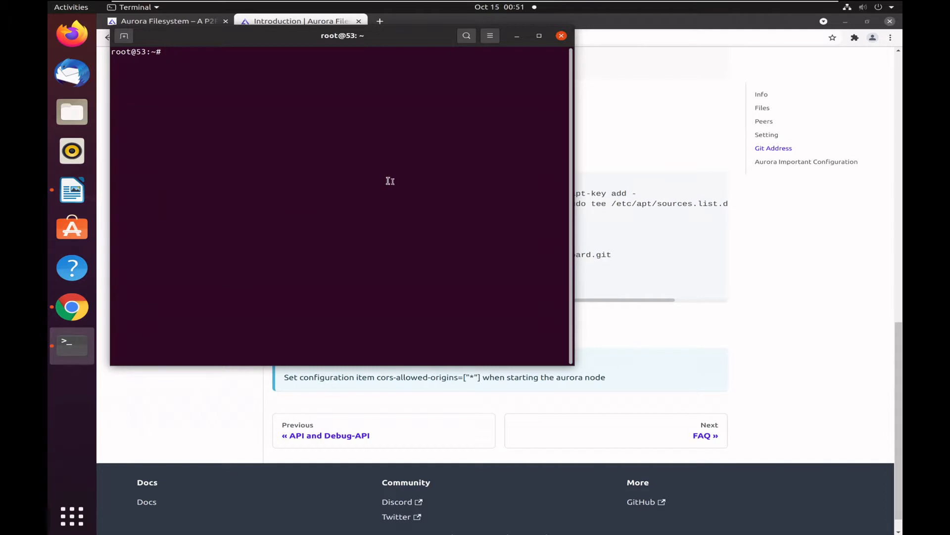
right_click(312, 94)
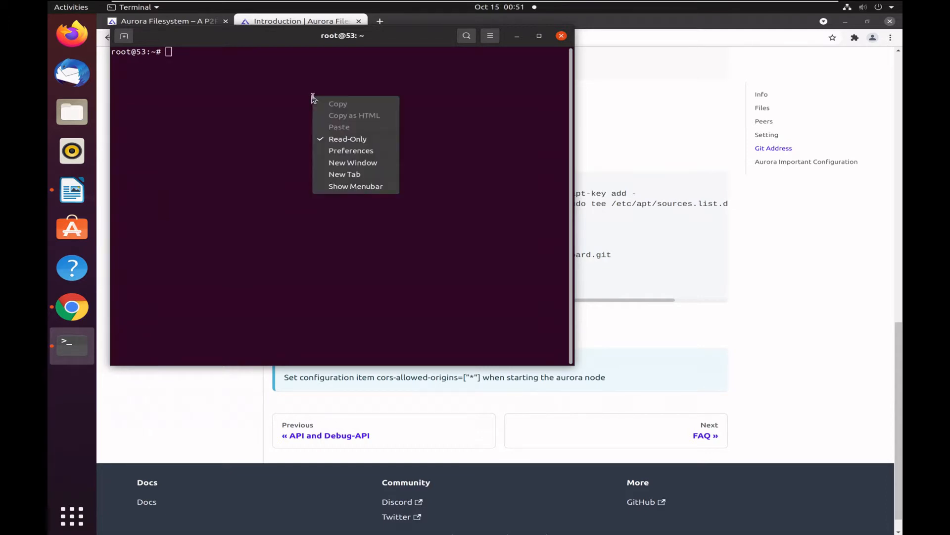
click(319, 138)
key(alt+Tab)
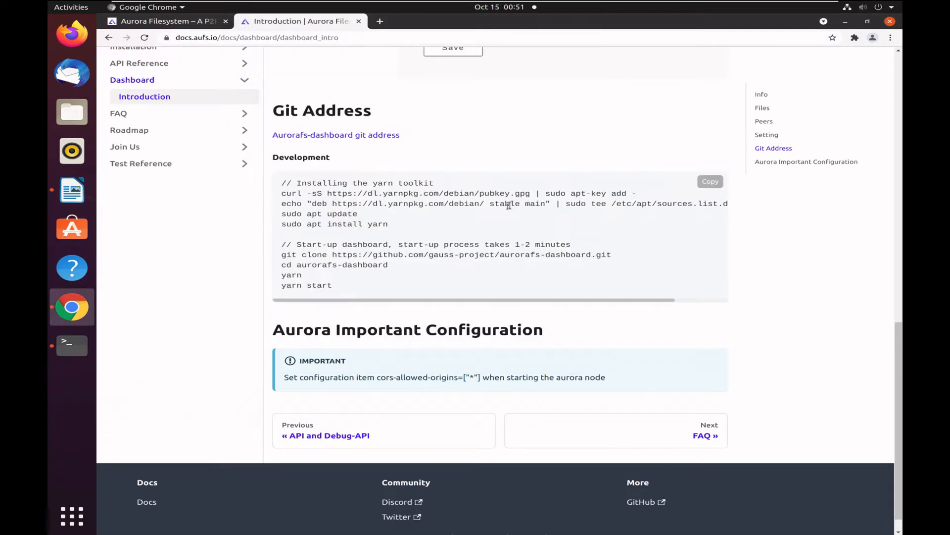
key(alt+Tab)
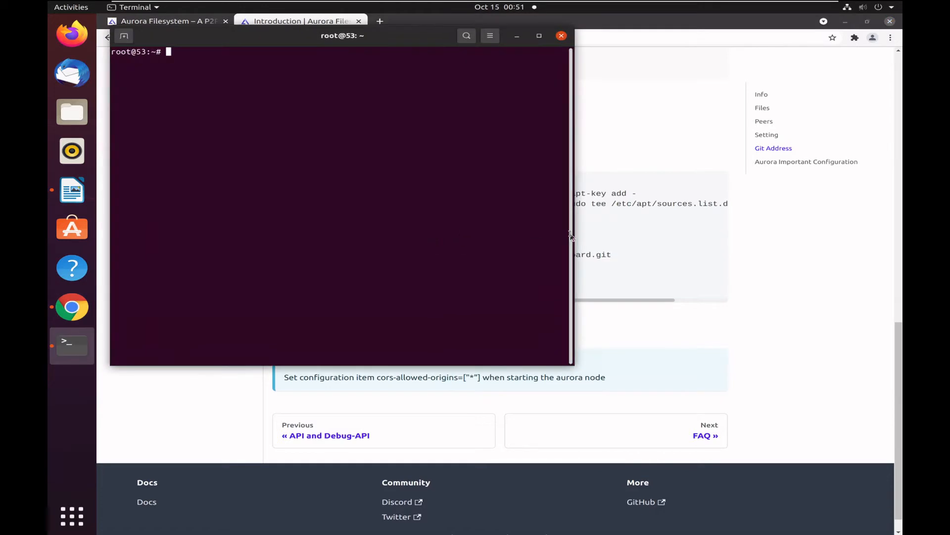
key(alt+Tab)
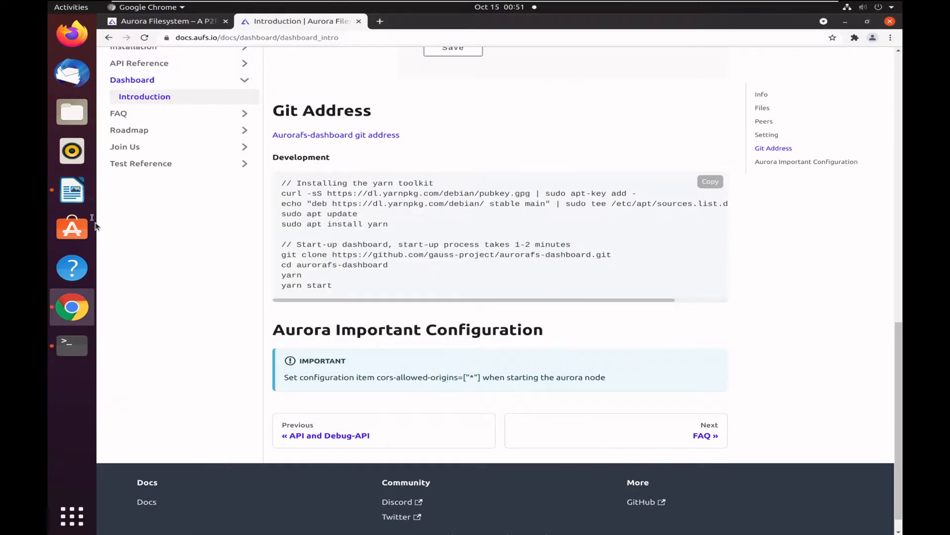
click(72, 190)
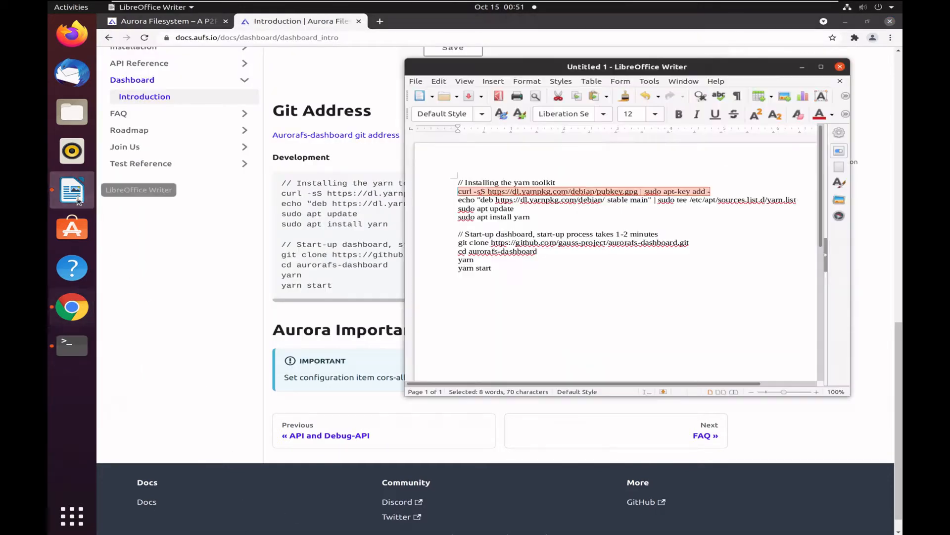
right_click(612, 192)
click(637, 210)
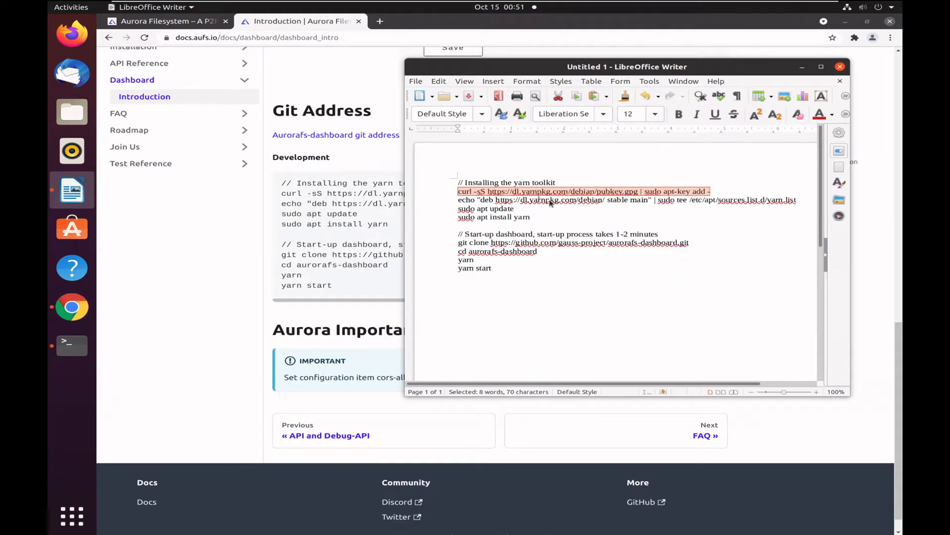
key(alt+Tab)
key(alt+Tab)
key(Tab)
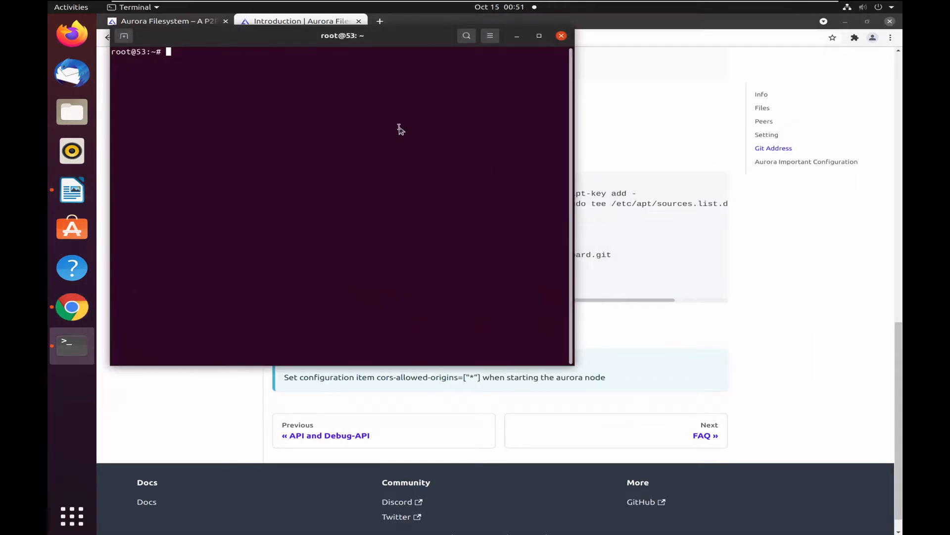
right_click(399, 127)
click(430, 171)
right_click(383, 109)
click(408, 141)
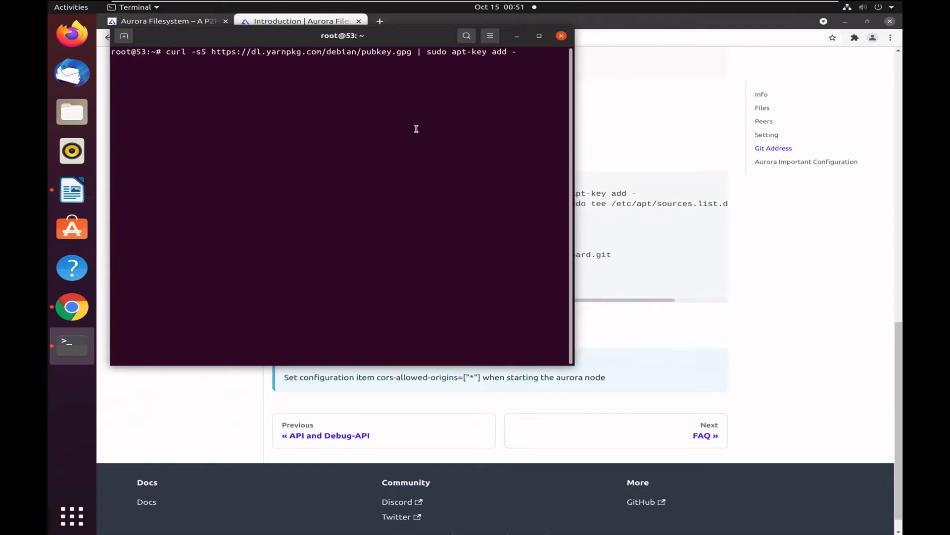
key(Return)
Copy the echo command that writes the yarn repository to /etc/apt/sources.list.d/yarn.list from the Writer document and run it in the terminal.
click(660, 204)
key(alt+Tab)
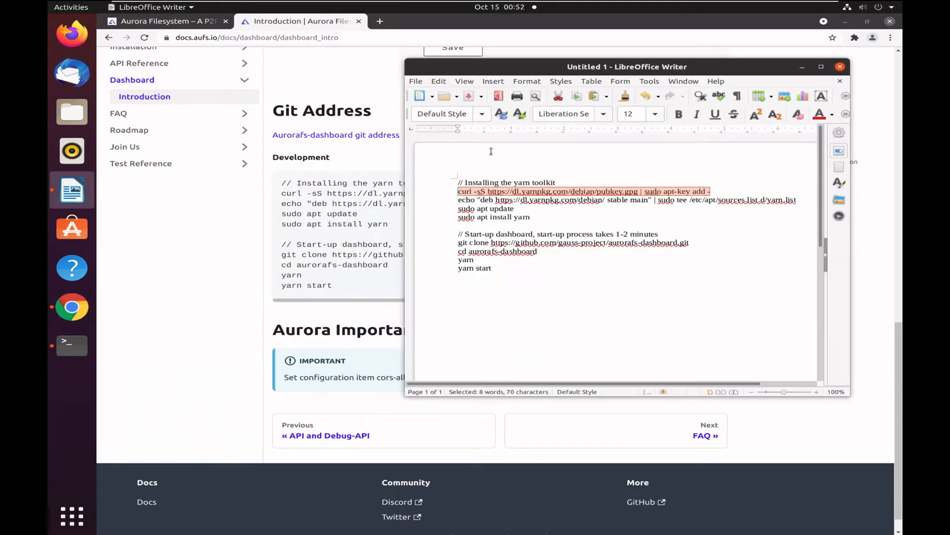
drag(806, 204, 435, 203)
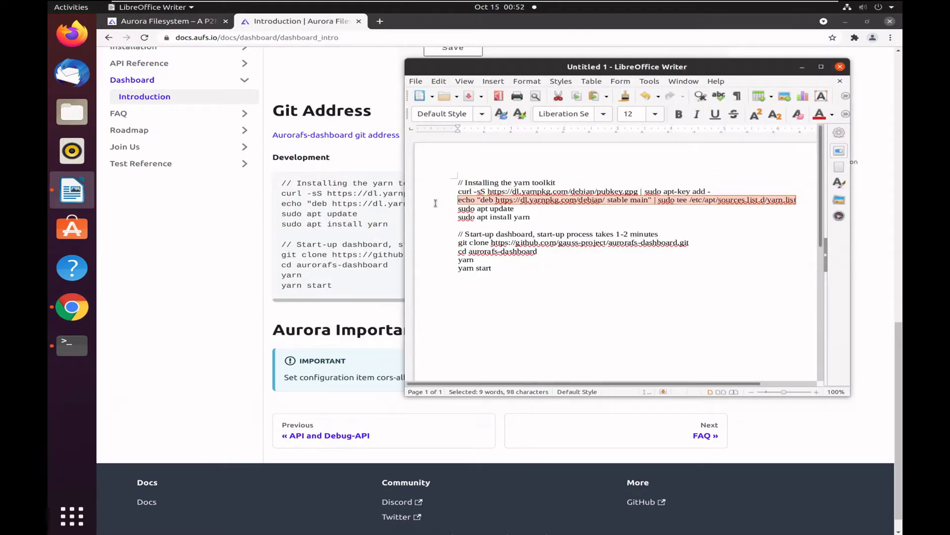
key(alt+Tab)
right_click(435, 131)
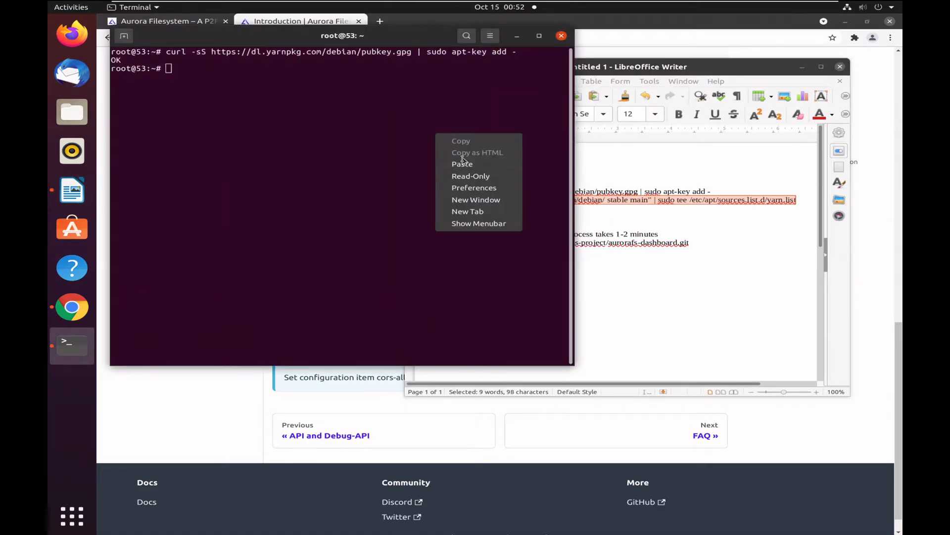
click(462, 163)
key(Return)
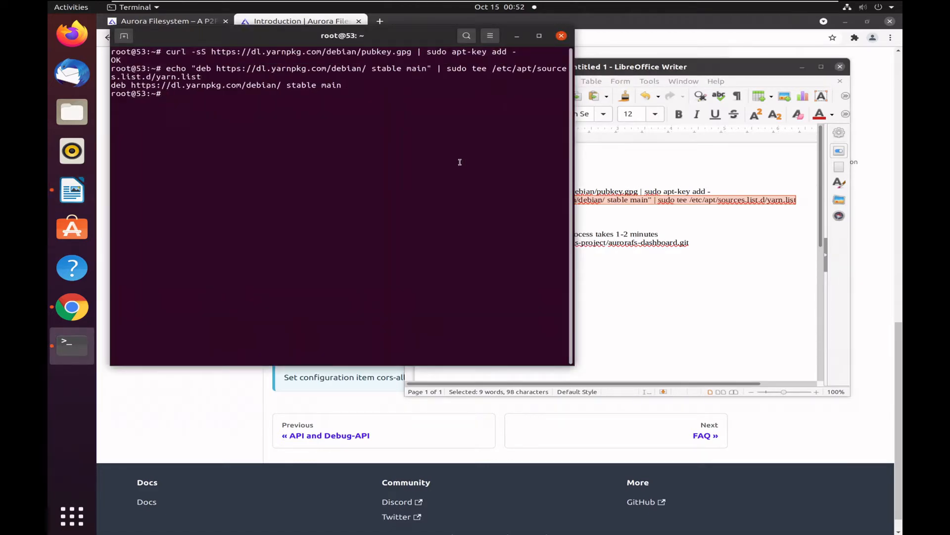
Copy "sudo apt update" from the LibreOffice Writer document and run it in the terminal.
key(alt+Tab)
key(alt+Tab)
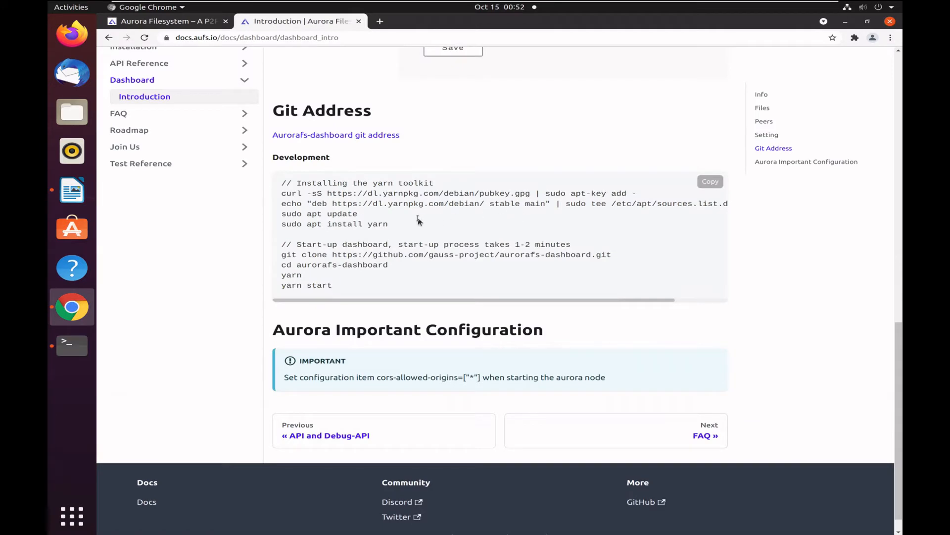
key(alt+Tab)
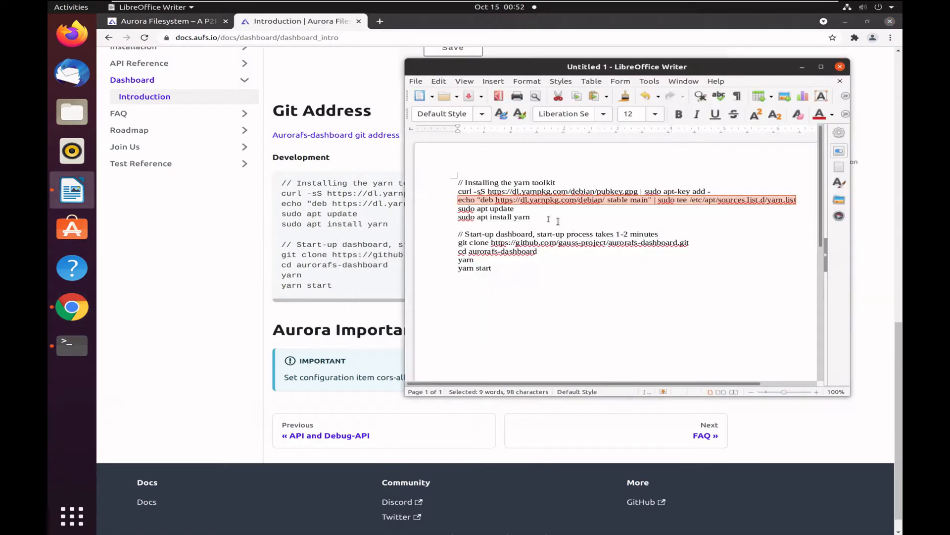
drag(530, 215, 460, 210)
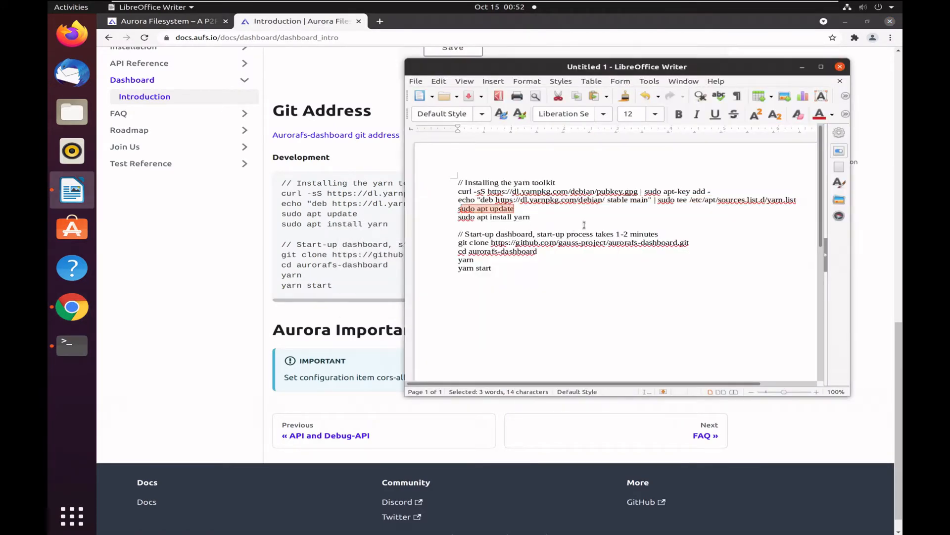
drag(517, 213, 460, 210)
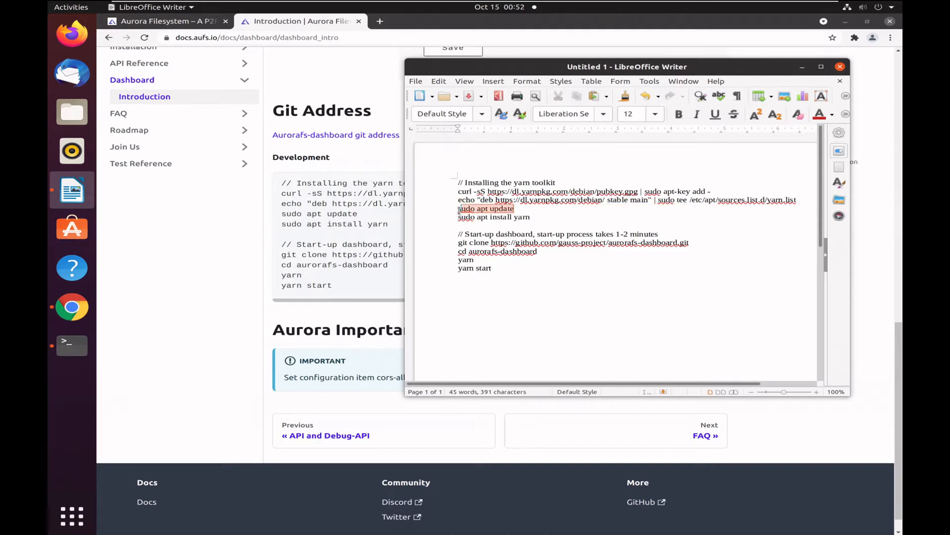
drag(525, 210, 454, 208)
key(ctrl+c)
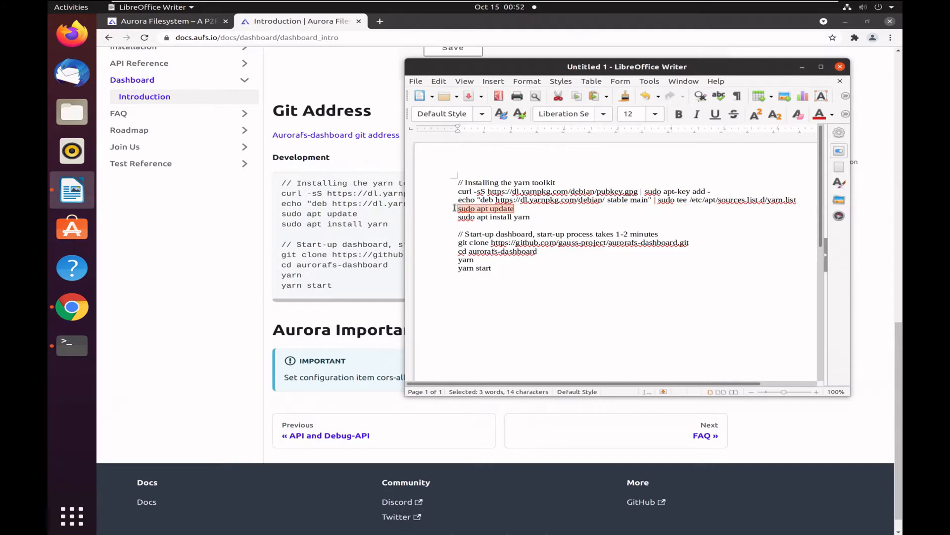
click(345, 164)
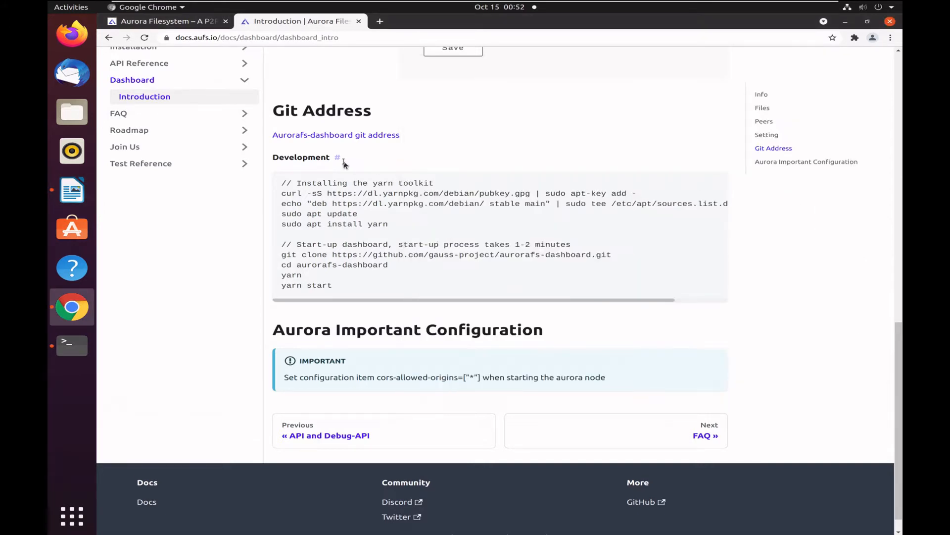
key(alt+Tab)
right_click(378, 138)
click(407, 169)
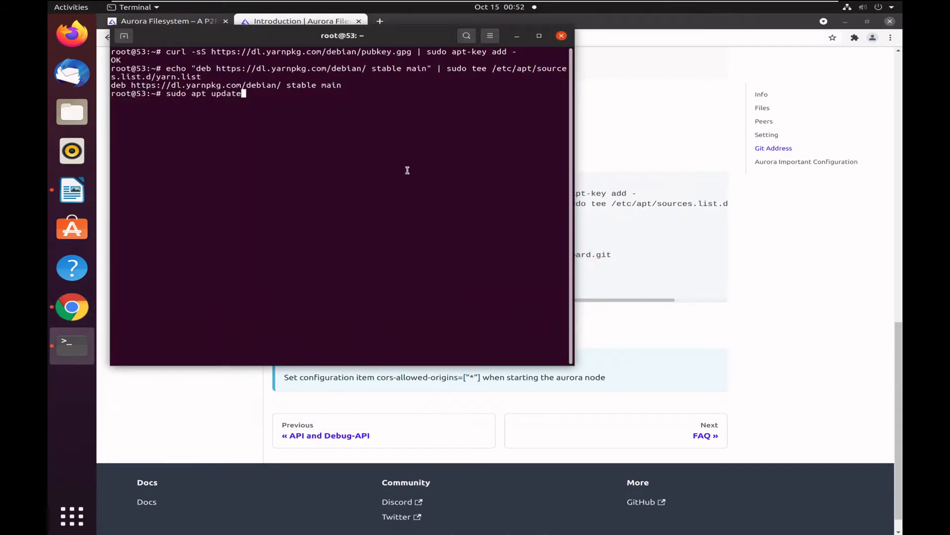
key(Return)
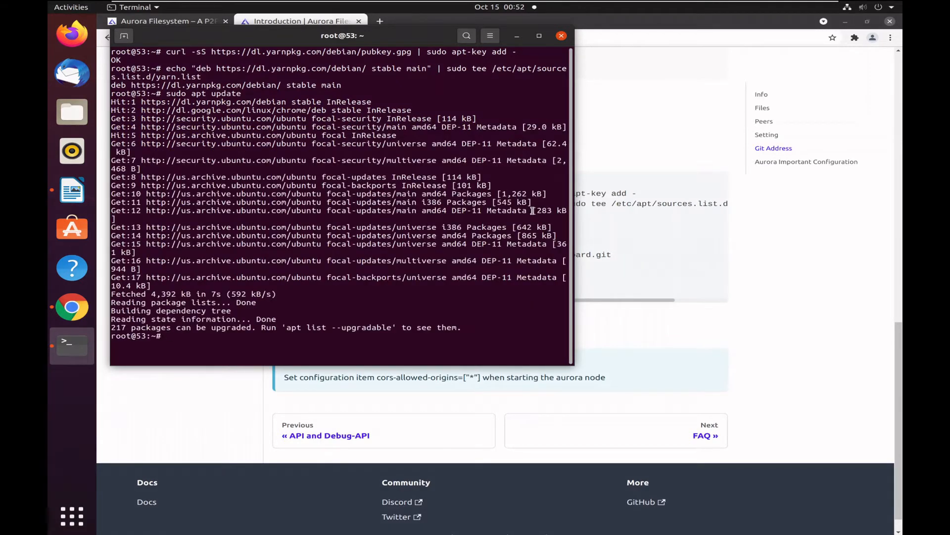
Copy "sudo apt install yarn" from the Writer document and run it in the terminal.
key(alt+Tab)
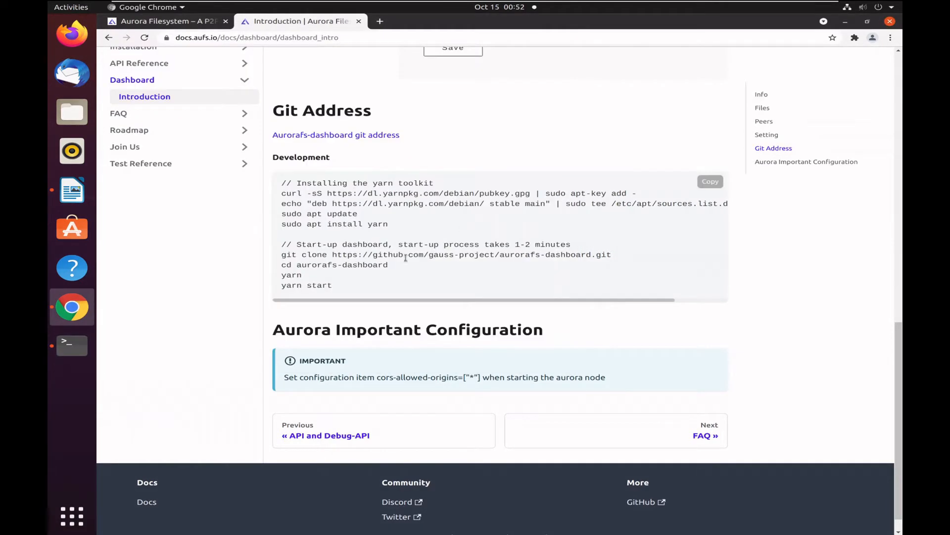
key(alt+Tab)
key(Tab)
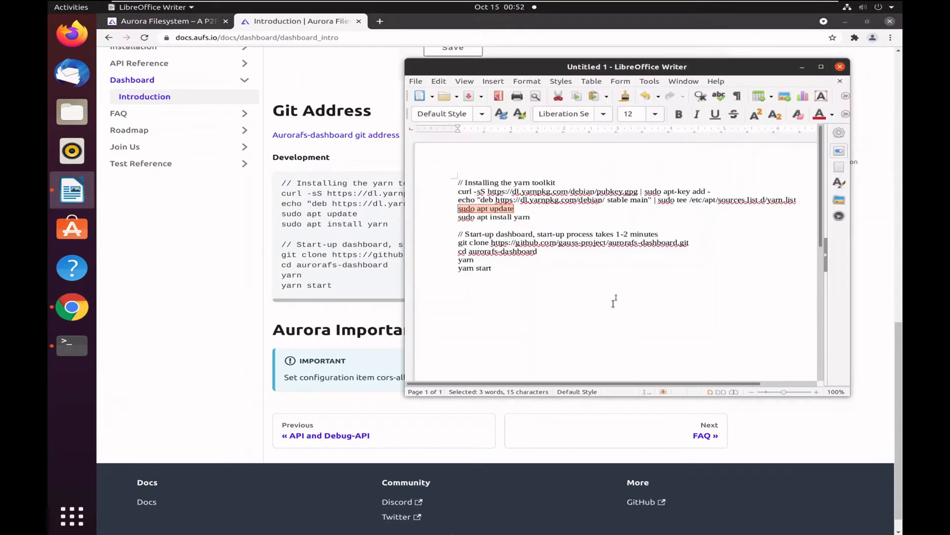
drag(532, 217, 442, 215)
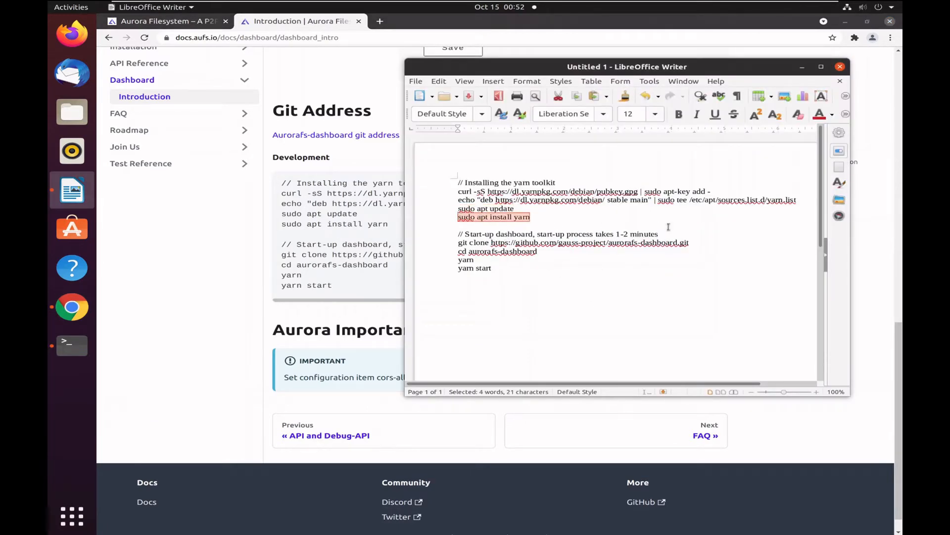
key(ctrl+c)
key(alt+Tab)
key(alt+Tab)
key(Tab)
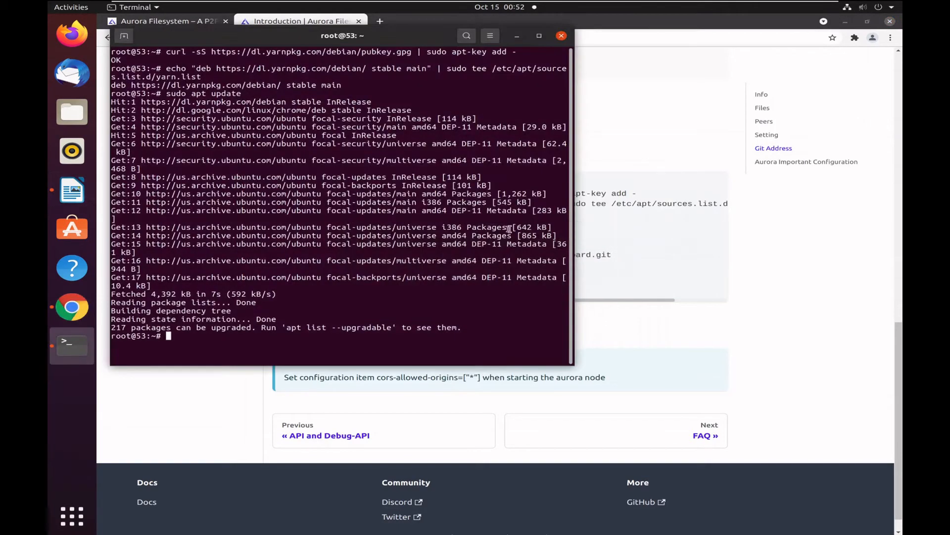
right_click(432, 217)
click(457, 247)
key(Return)
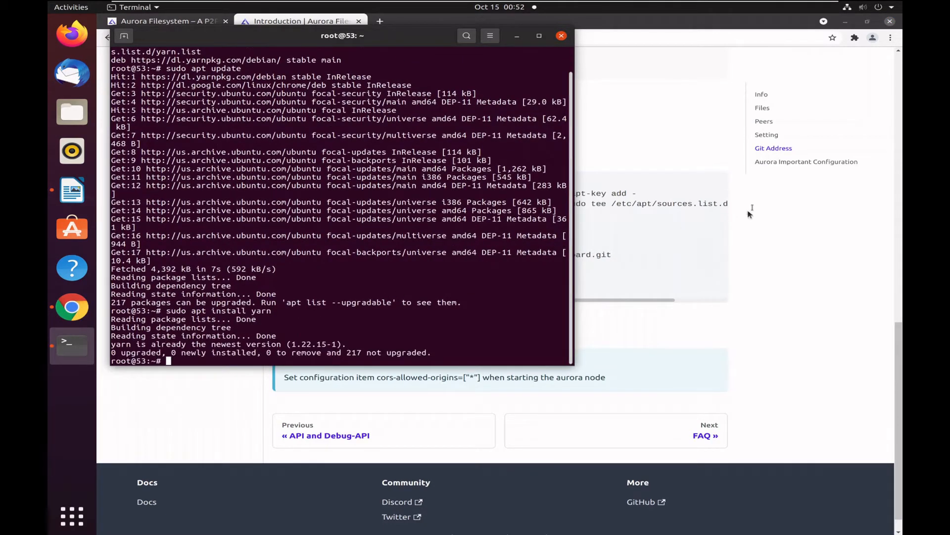
click(711, 232)
key(alt+Tab)
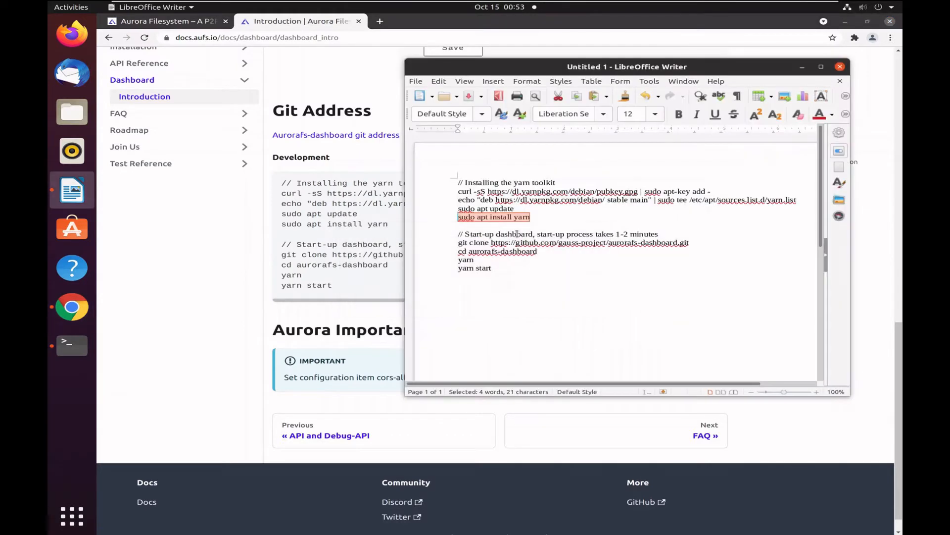
click(594, 229)
drag(689, 243, 468, 243)
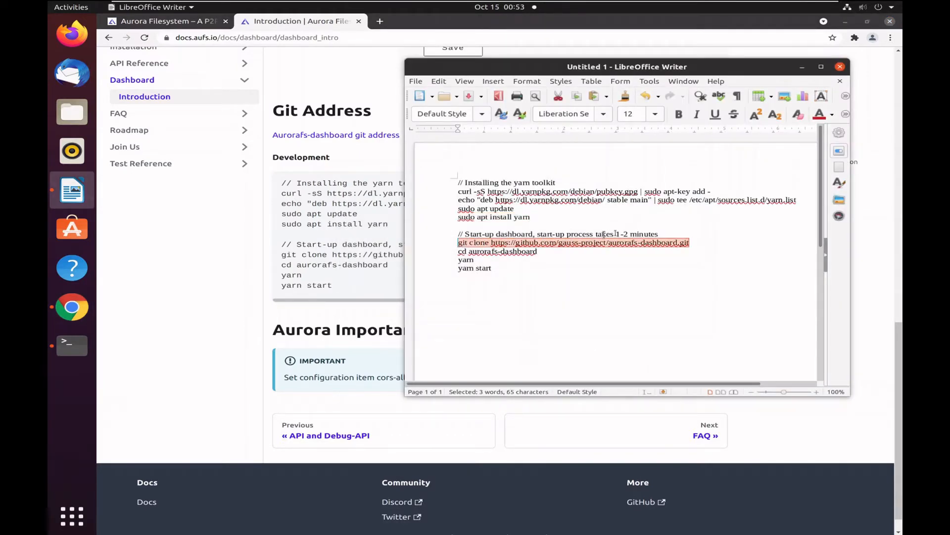
key(alt+Tab)
key(alt+Tab)
key(alt+Tab)
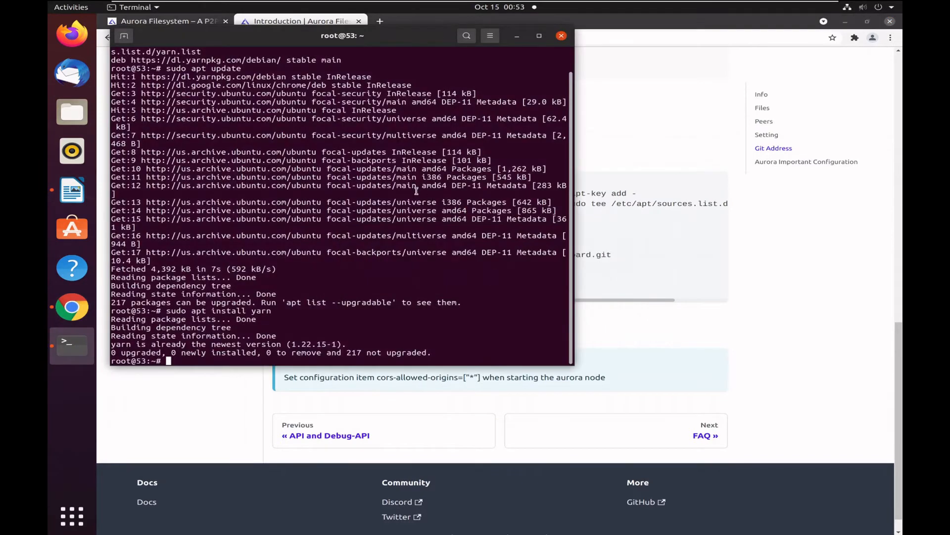
right_click(420, 189)
click(452, 218)
key(Return)
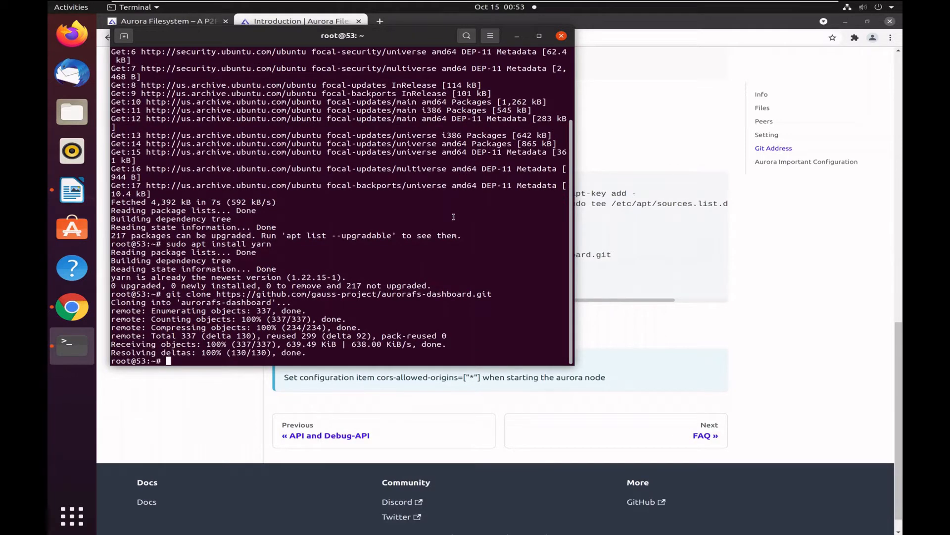
Copy "cd aurorafs-dashboard" from the Writer document and run it in the terminal to enter the cloned folder.
key(alt+Tab)
key(alt+Tab)
key(Tab)
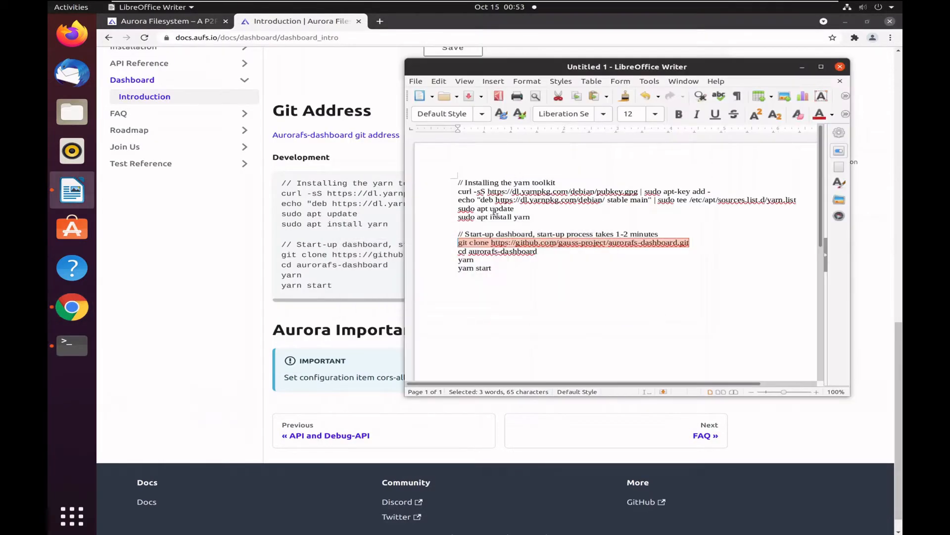
drag(538, 251, 451, 250)
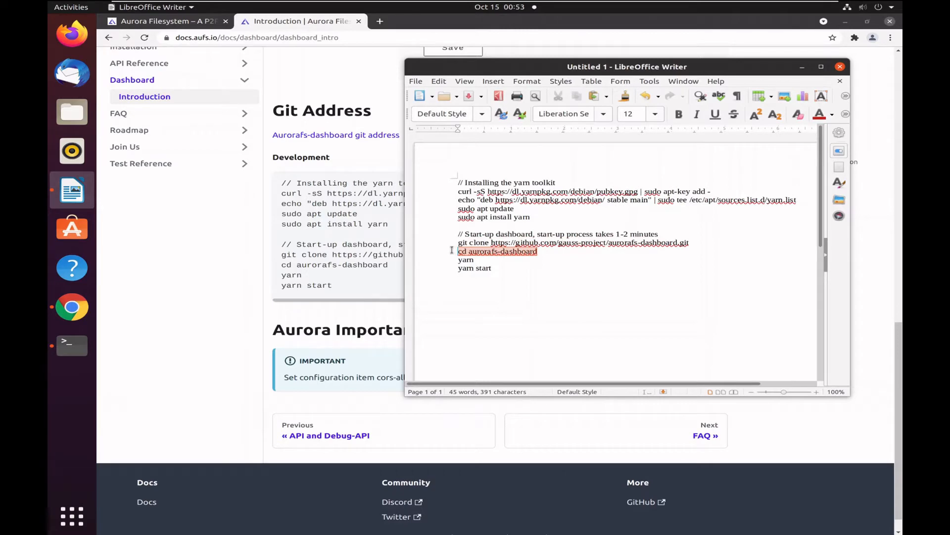
key(alt+Tab)
key(alt+Tab)
key(Tab)
right_click(460, 214)
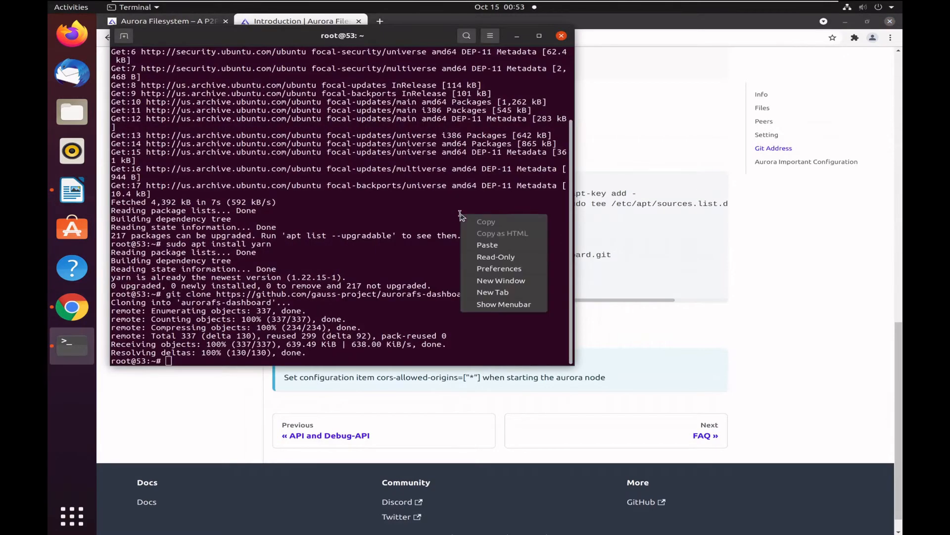
click(482, 244)
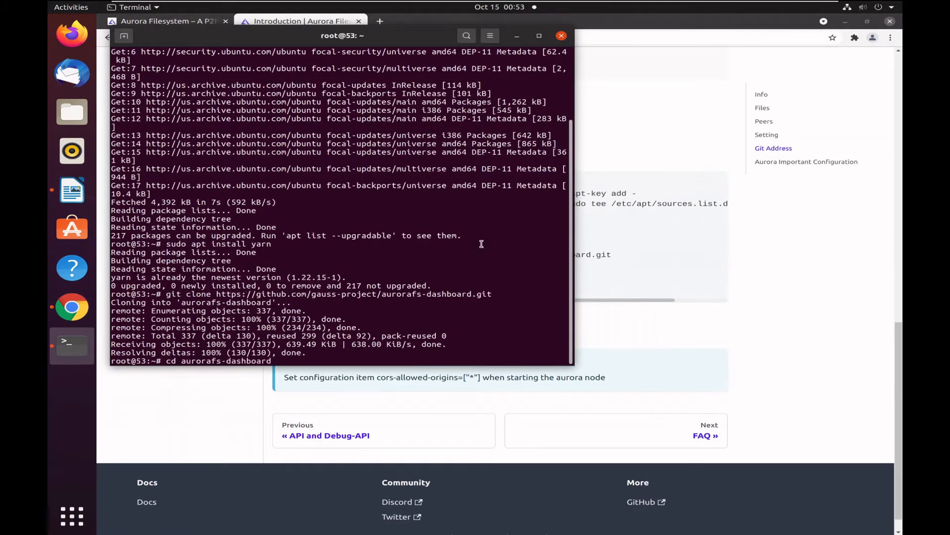
key(Return)
Run "yarn" in the aurorafs-dashboard folder to install the project's dependencies.
text(yar)
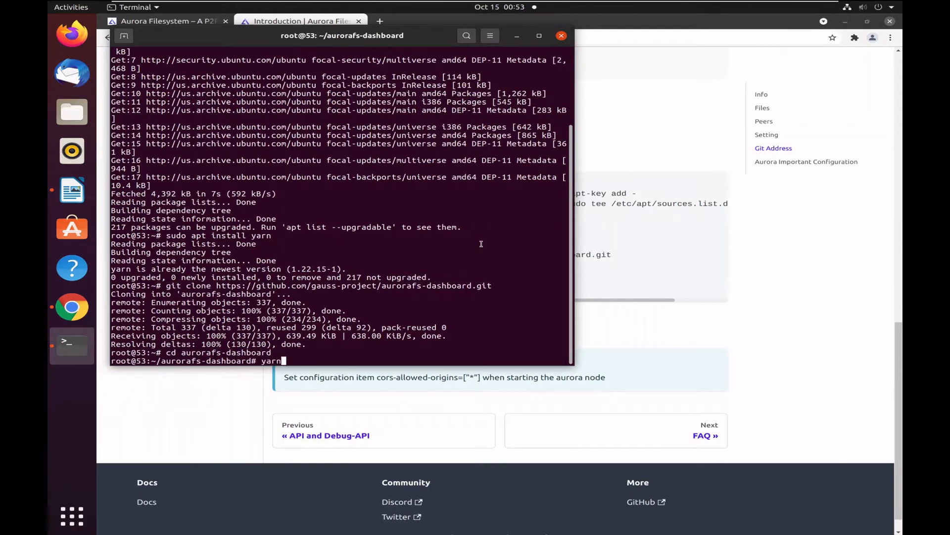
text(n)
key(Return)
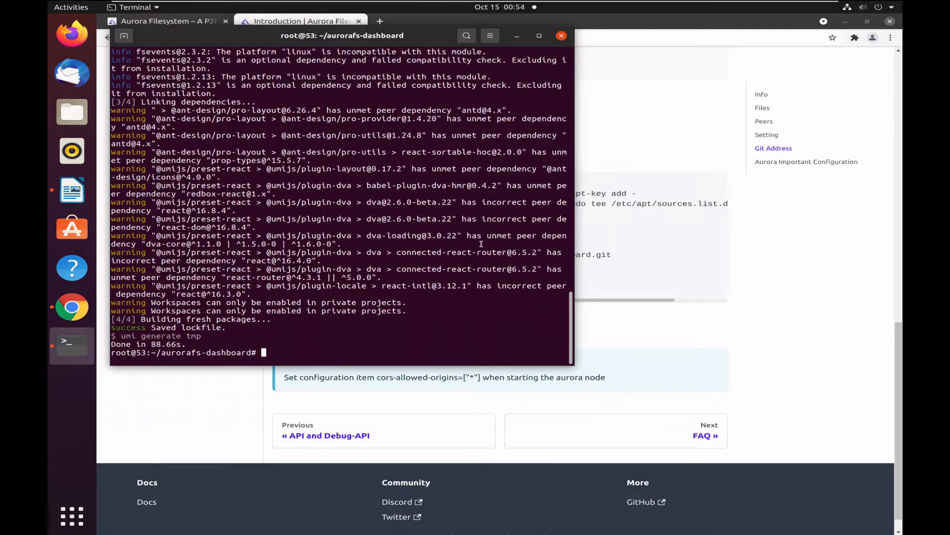
Start the dashboard's development server with "yarn start".
text(yarn start)
key(Return)
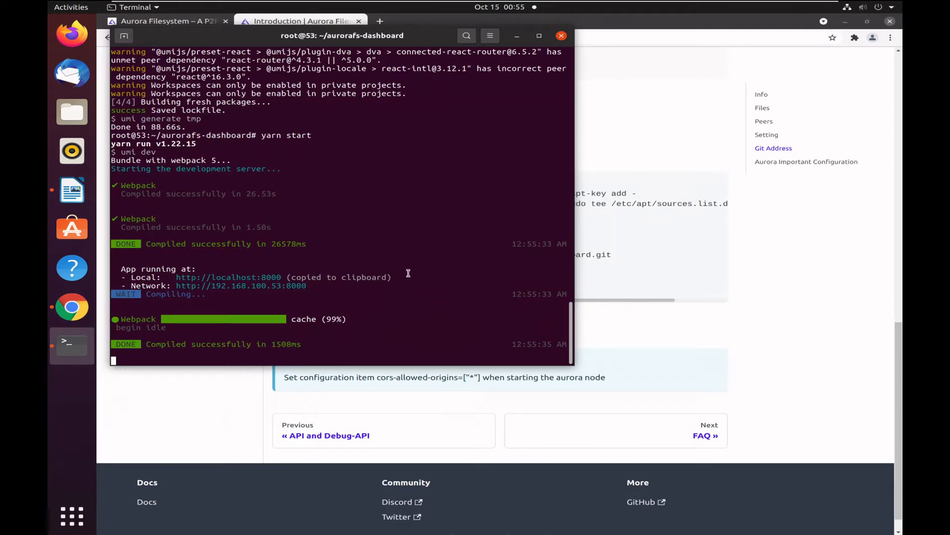
Review the running app's addresses in the terminal and the cors-allowed-origins note in the Chrome documentation page.
drag(408, 271, 177, 277)
drag(316, 286, 177, 286)
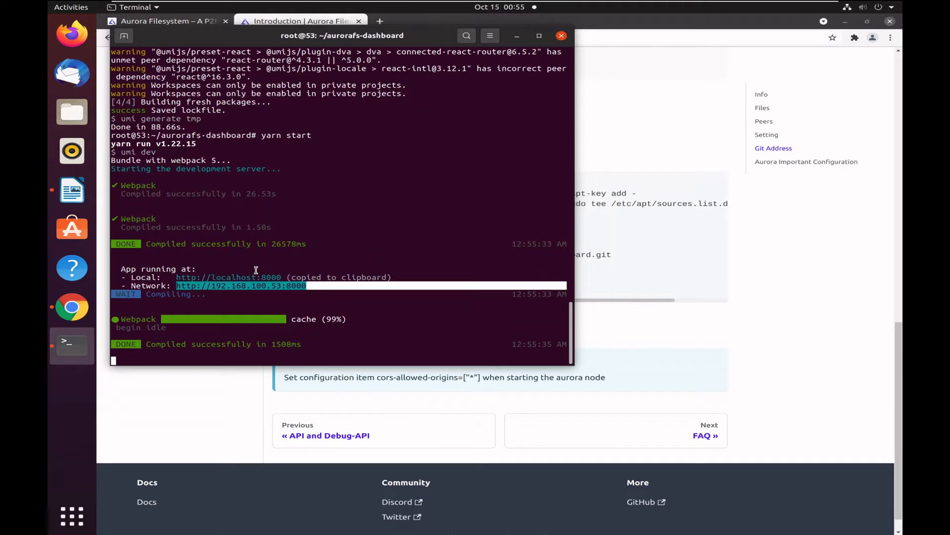
click(742, 298)
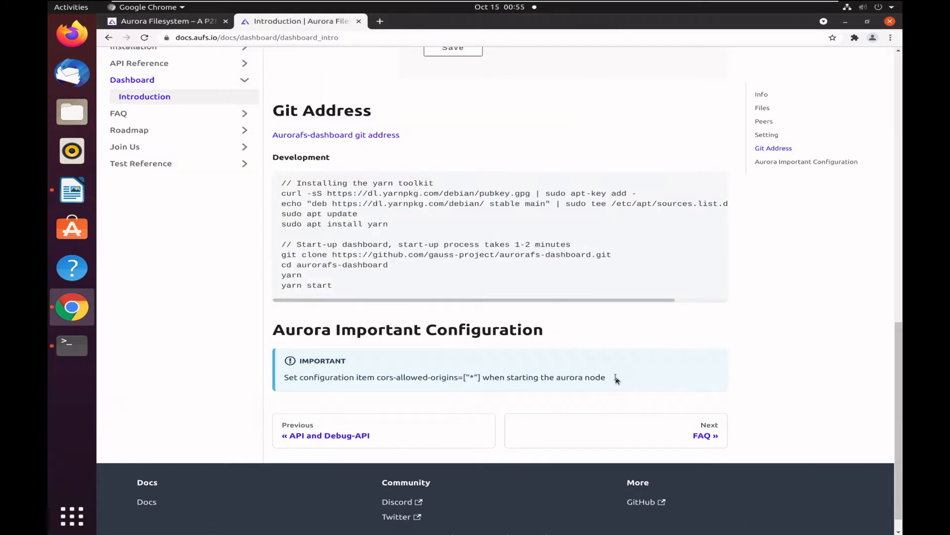
drag(614, 378, 286, 385)
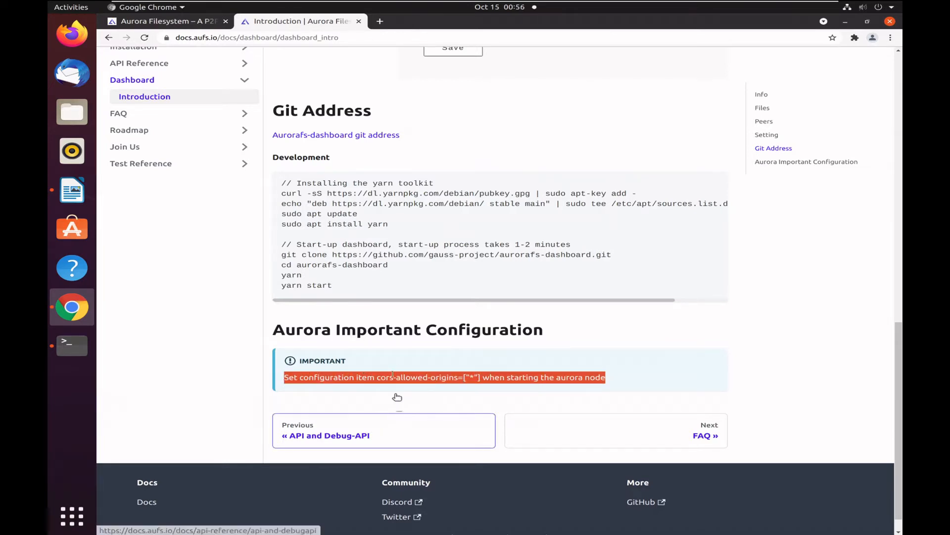
click(379, 21)
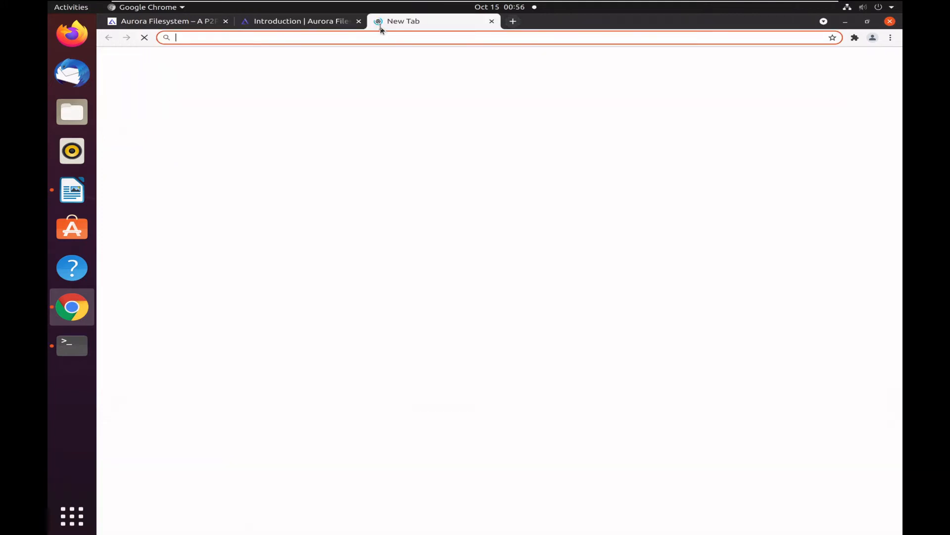
text(http://localhost:8000)
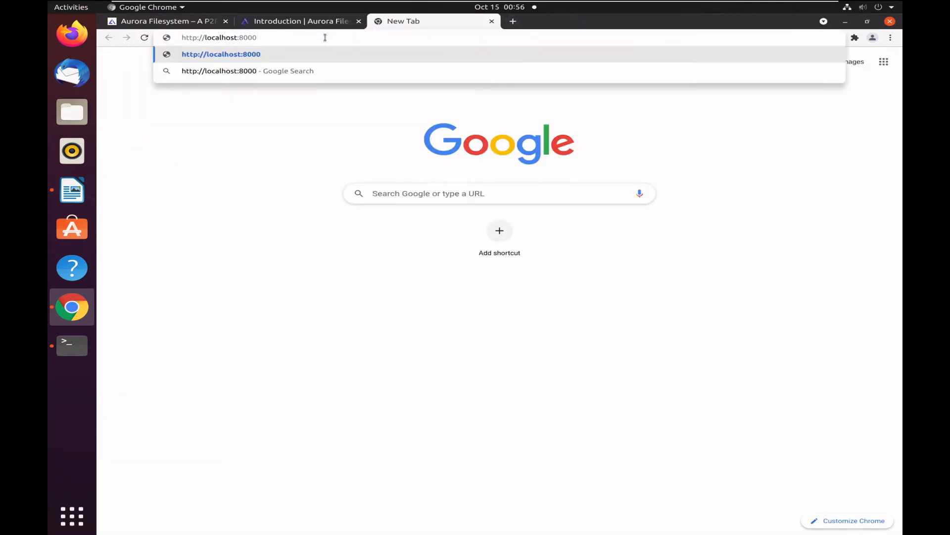
key(Return)
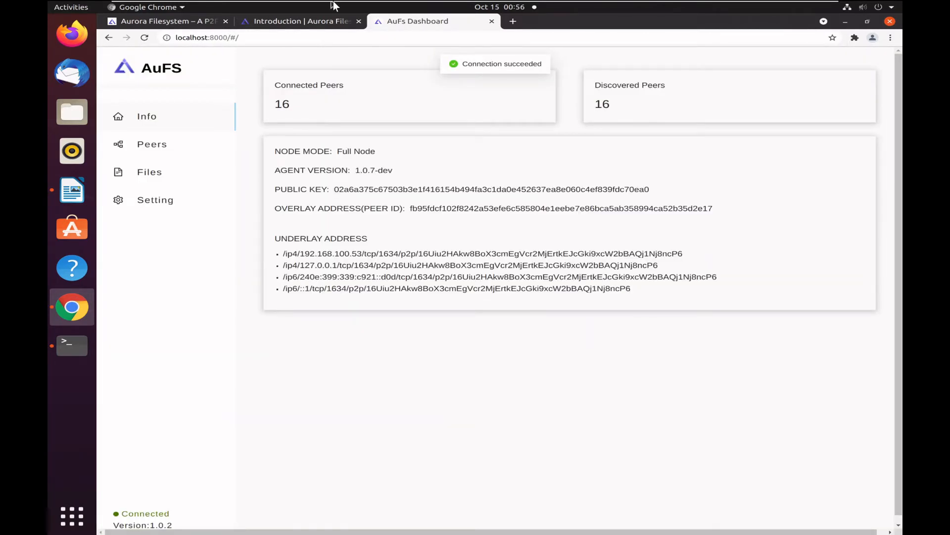
Open the dashboard's settings page and examine the host and port of the API Endpoint and Debug API Endpoint.
click(161, 207)
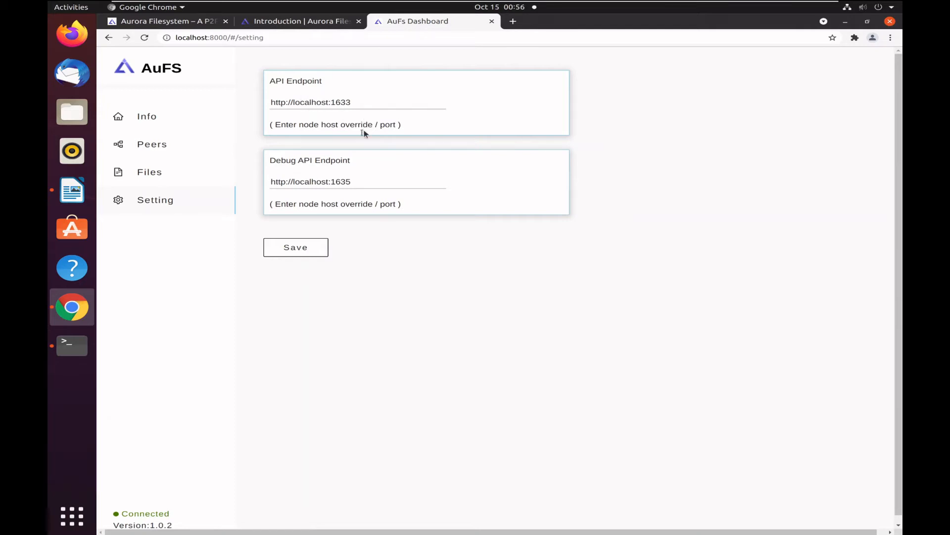
double_click(348, 105)
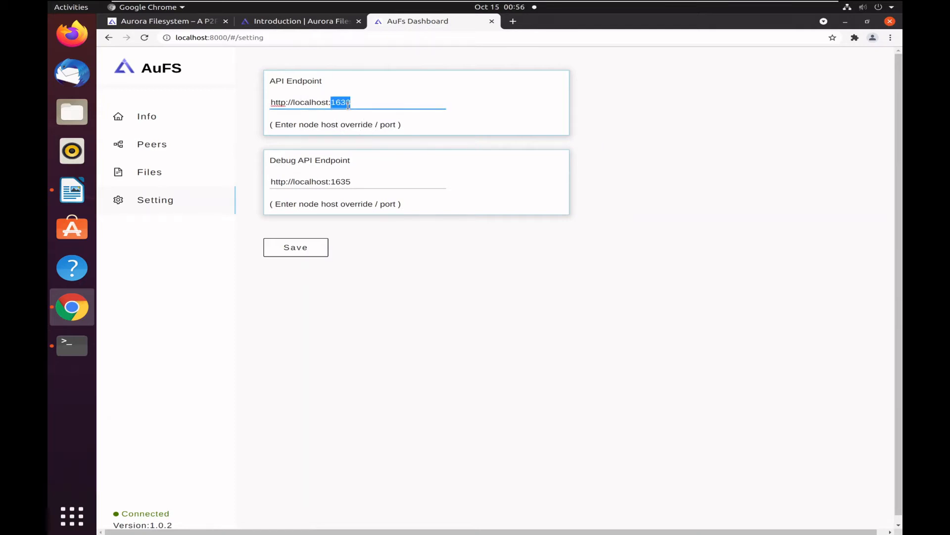
double_click(343, 183)
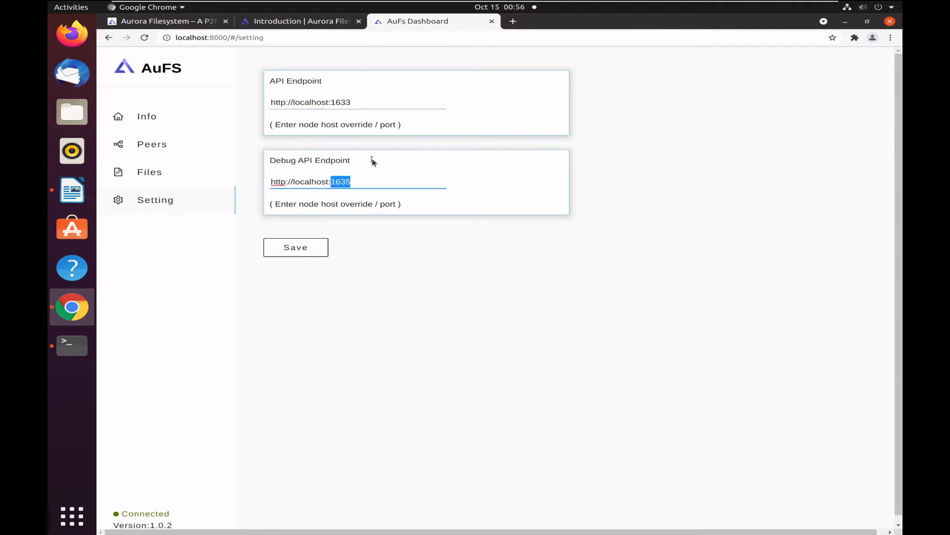
double_click(309, 182)
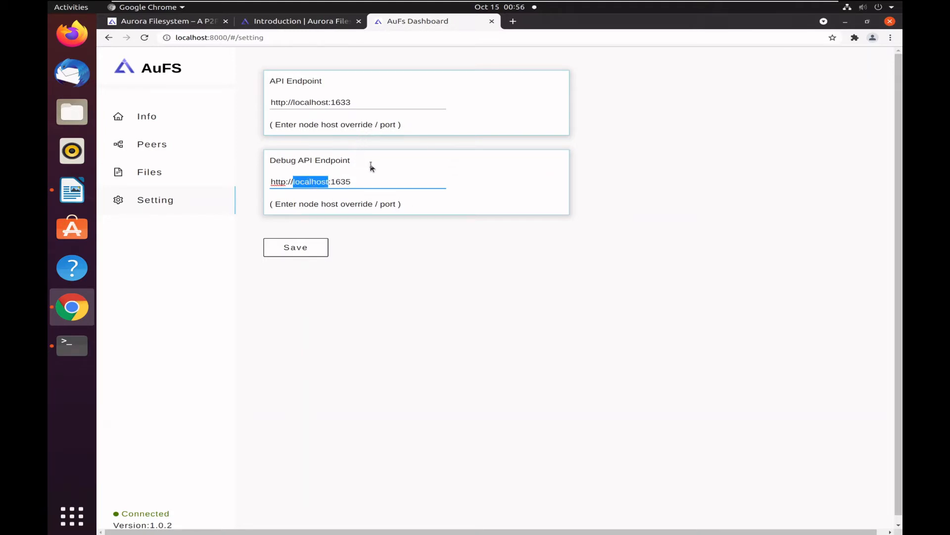
click(492, 169)
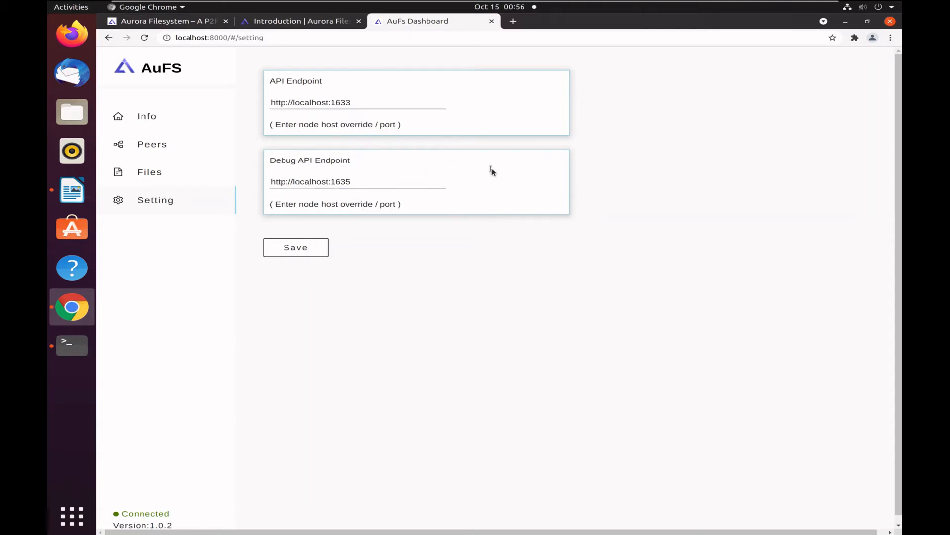
Check the dashboard's connection status, and open the Info page to examine the peer counts, node mode and agent version.
double_click(132, 514)
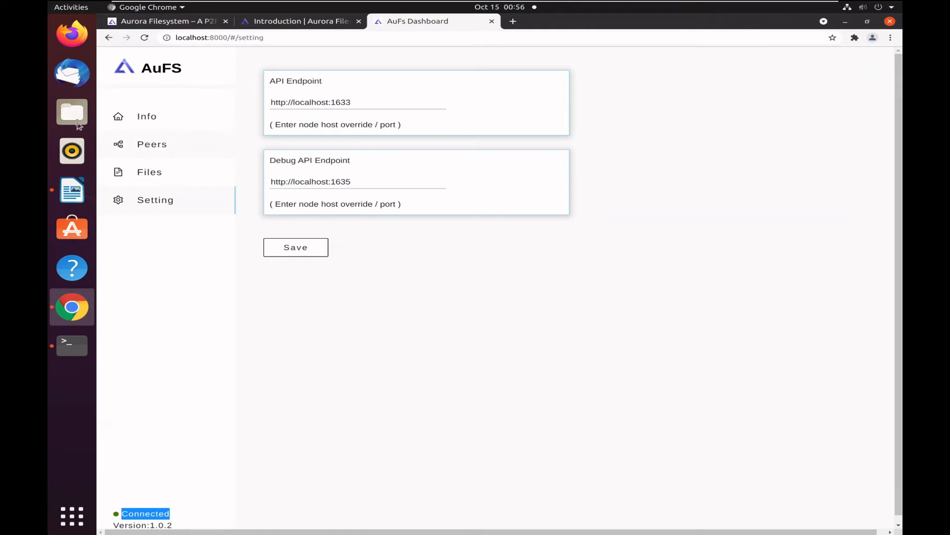
click(151, 119)
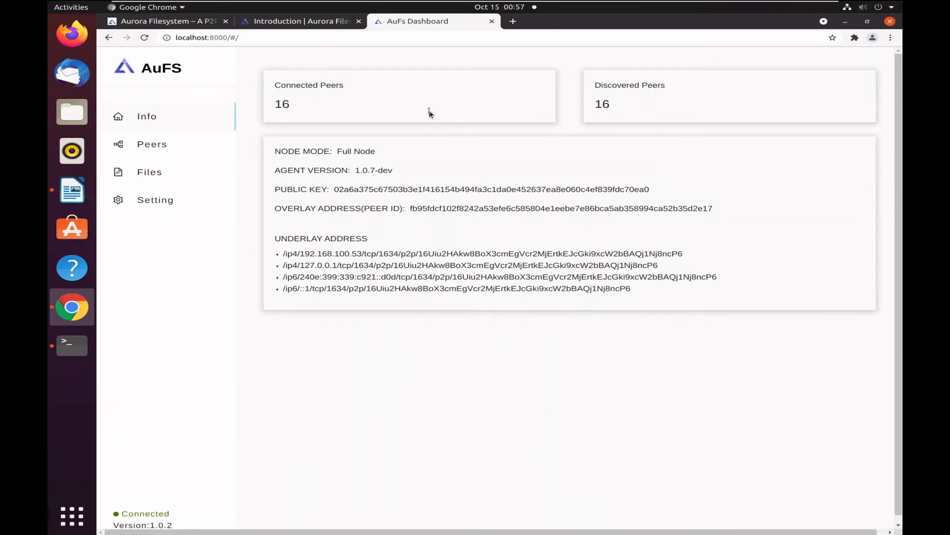
drag(354, 150, 335, 150)
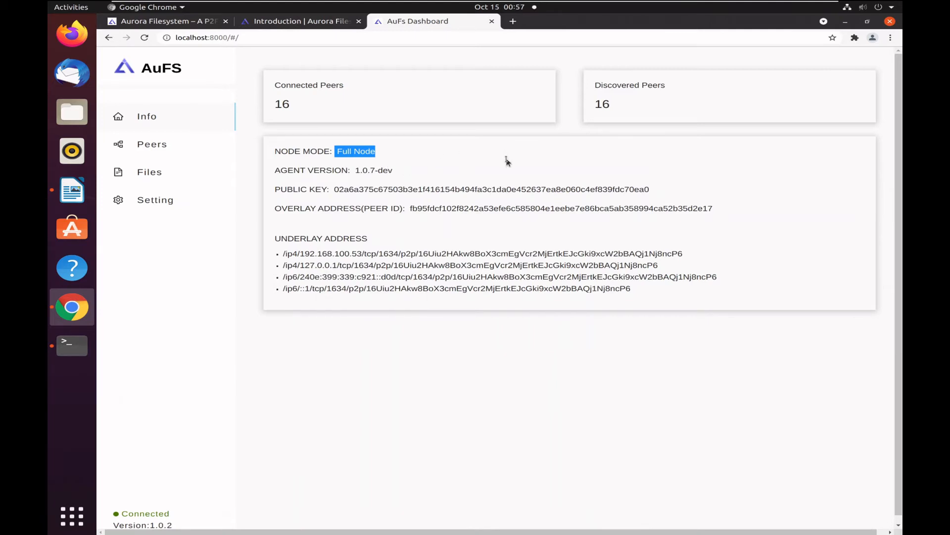
click(459, 173)
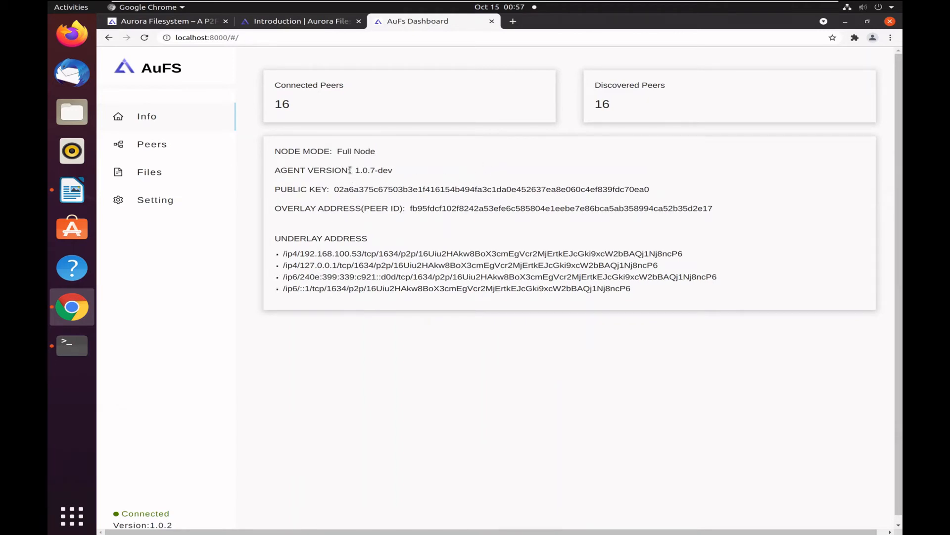
drag(350, 170, 274, 171)
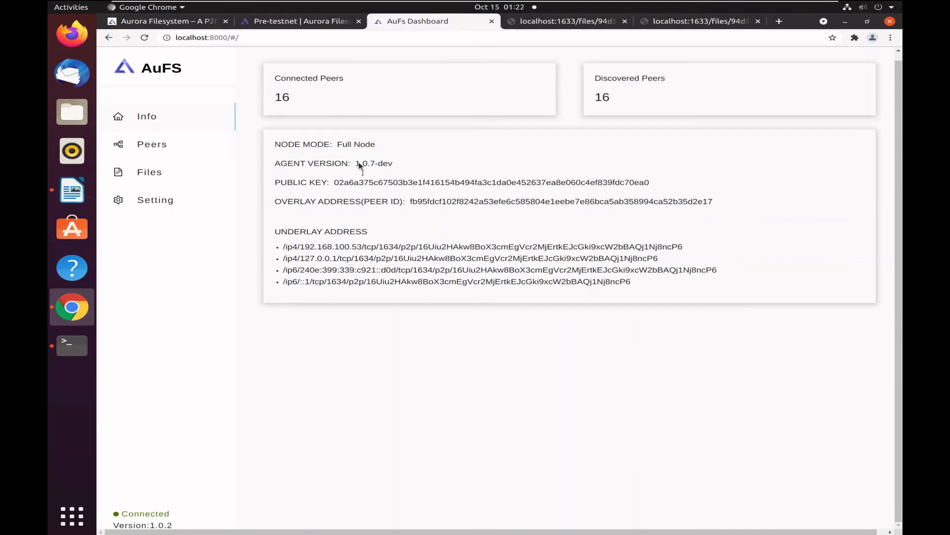
Open the Peers page and examine the discovered full peers, connected full and light peers, and depth.
click(171, 144)
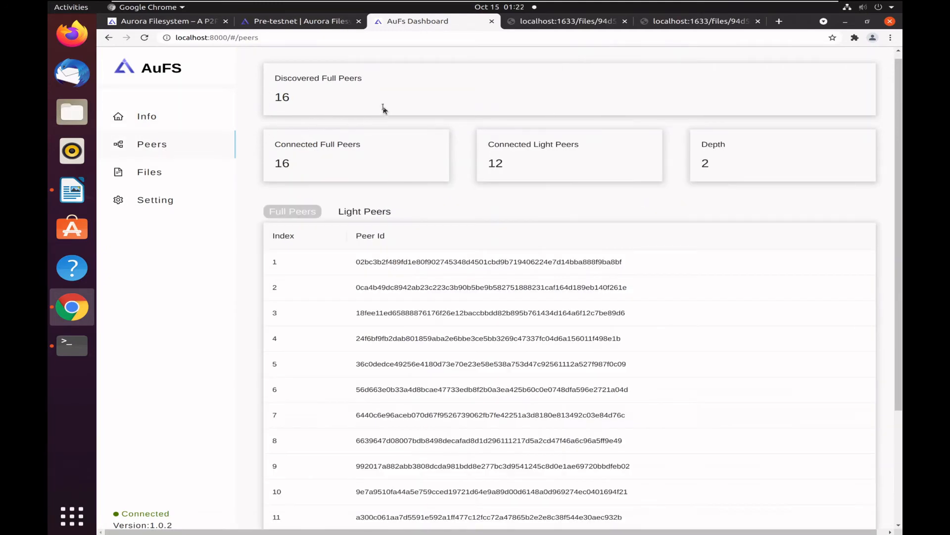
drag(352, 101, 276, 75)
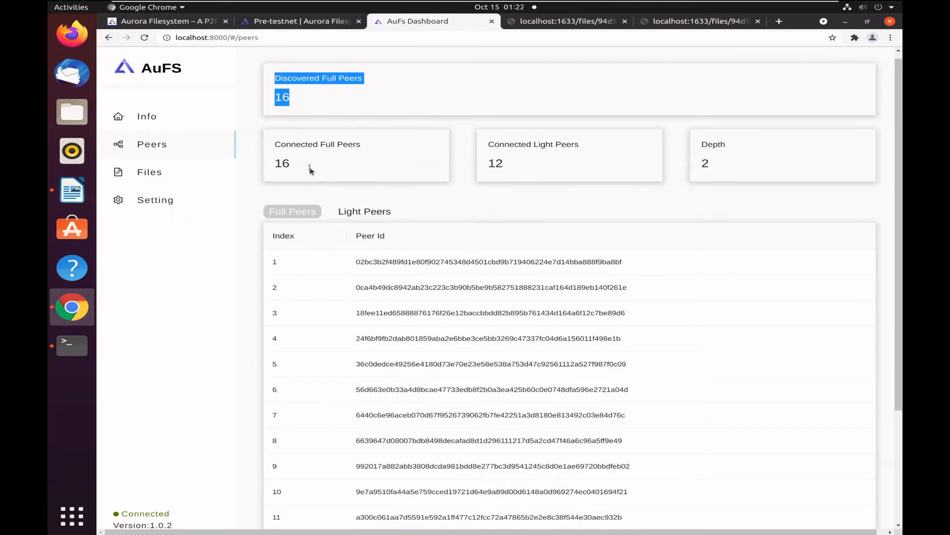
drag(311, 170, 276, 147)
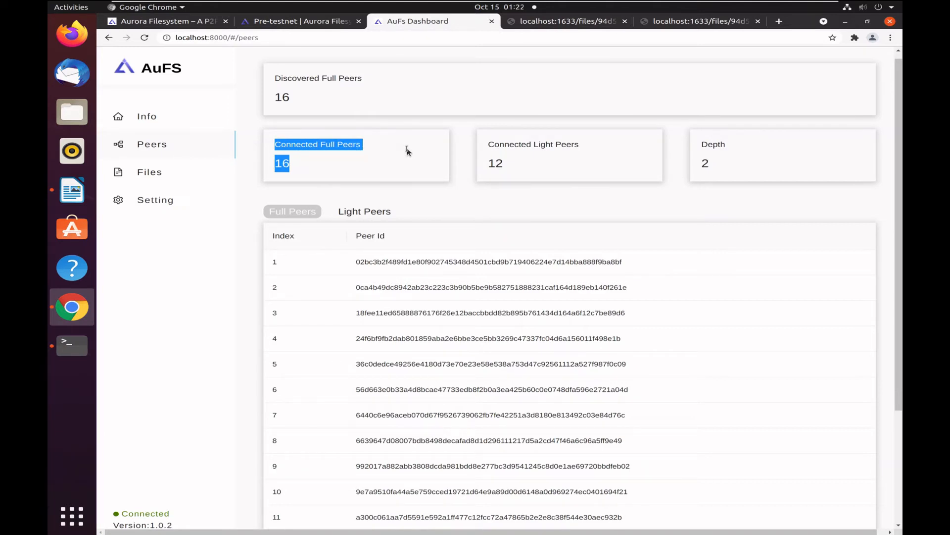
drag(583, 147, 485, 150)
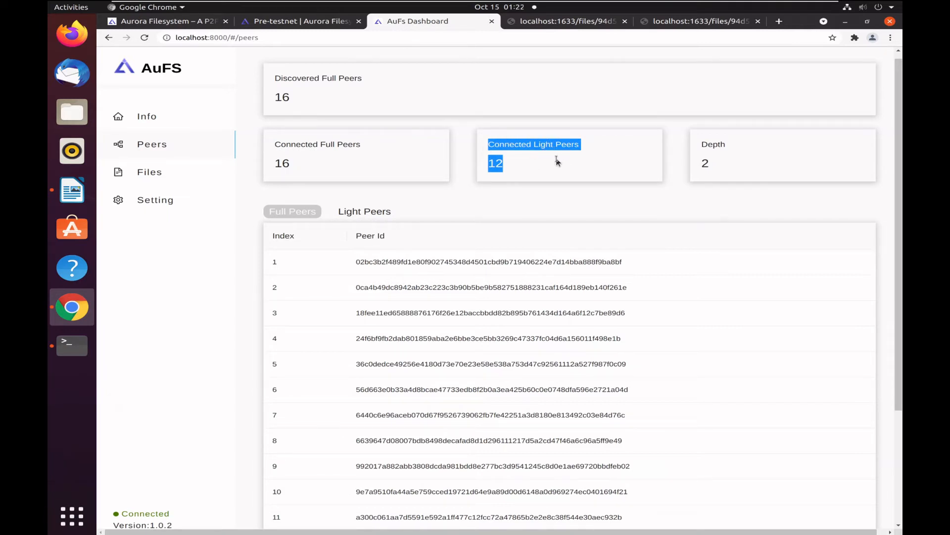
drag(722, 164, 698, 143)
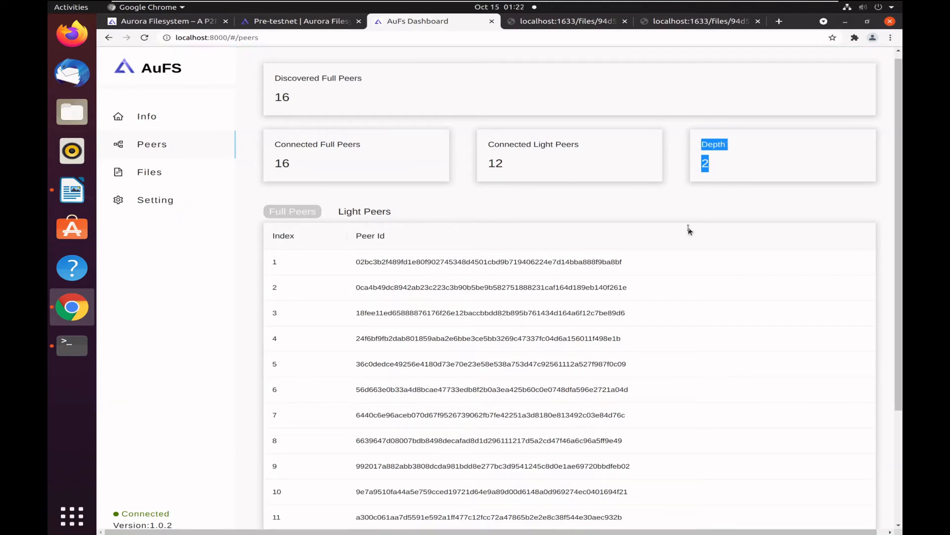
Review the full peers list on the Peers page and switch to the light peers list.
click(299, 216)
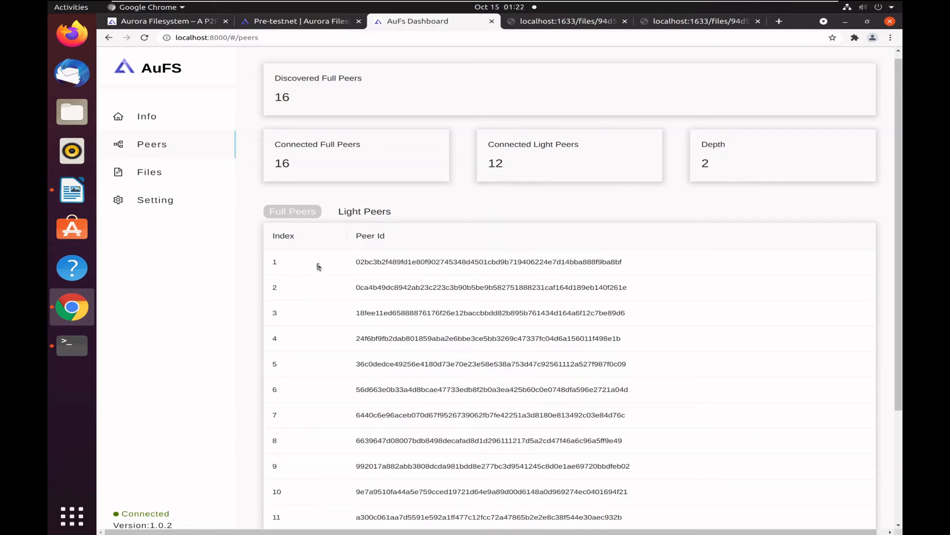
scroll(320, 267, down, 3)
scroll(329, 265, up, 2)
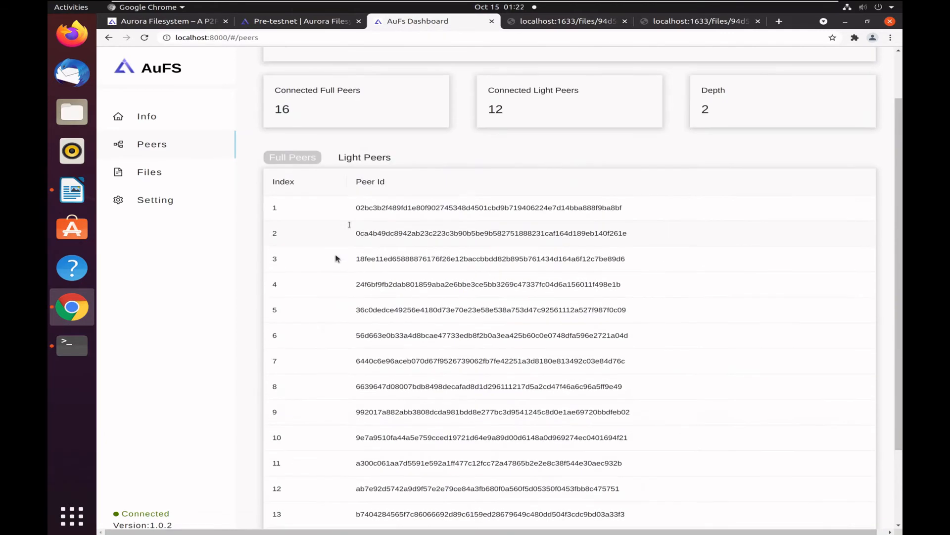
click(368, 158)
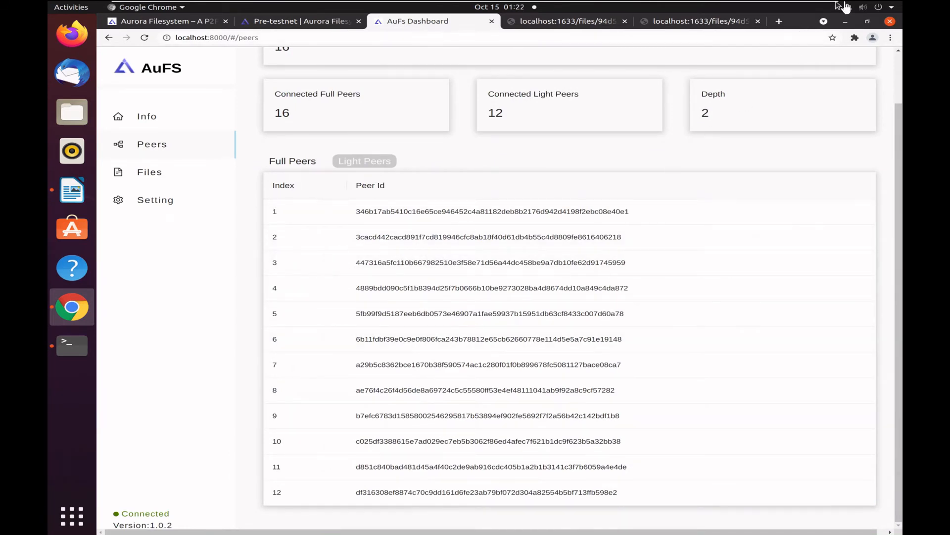
click(845, 21)
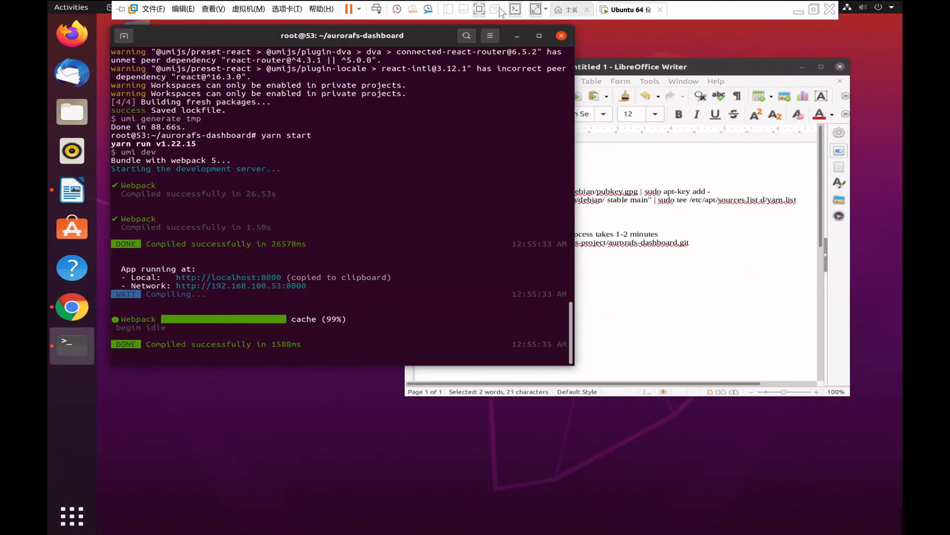
click(478, 12)
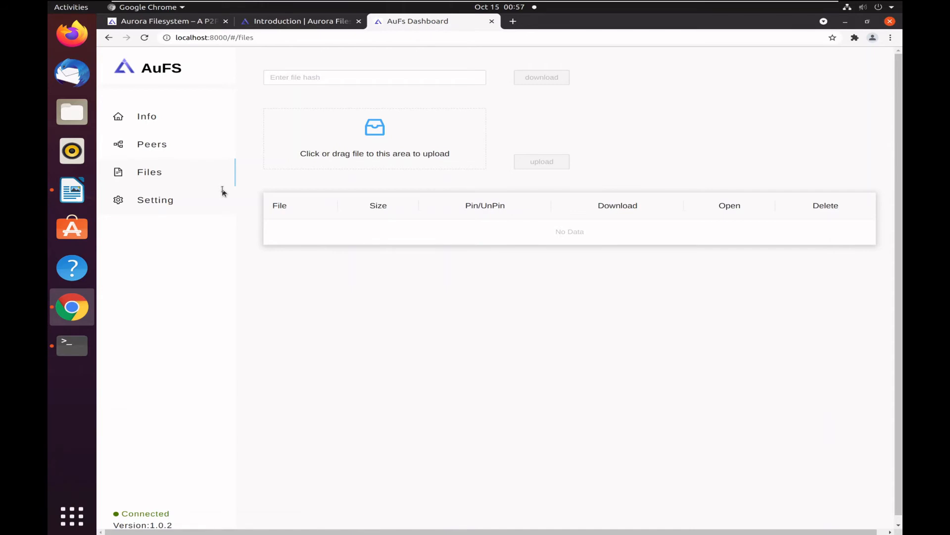
Open the Pre-testnet page under Test Reference in the documentation and review the listed video file hashes.
click(300, 24)
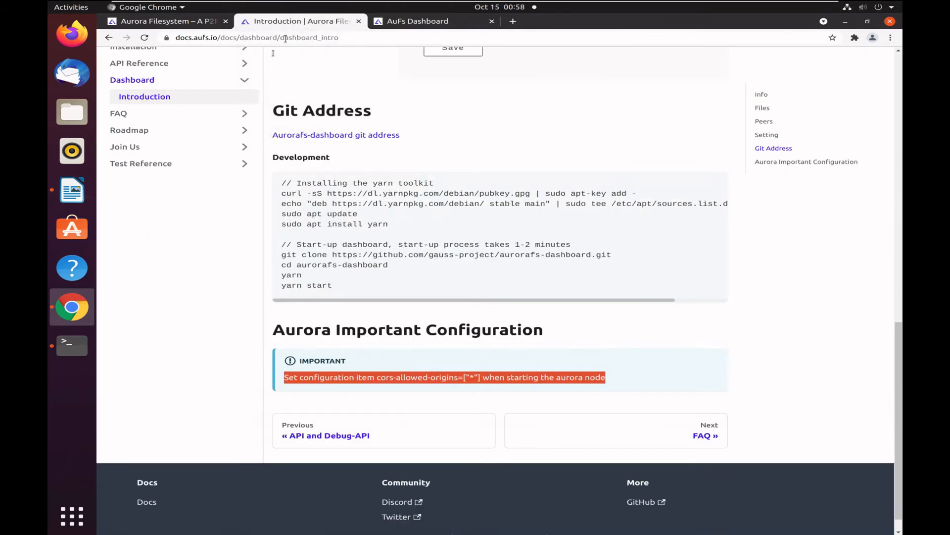
click(177, 163)
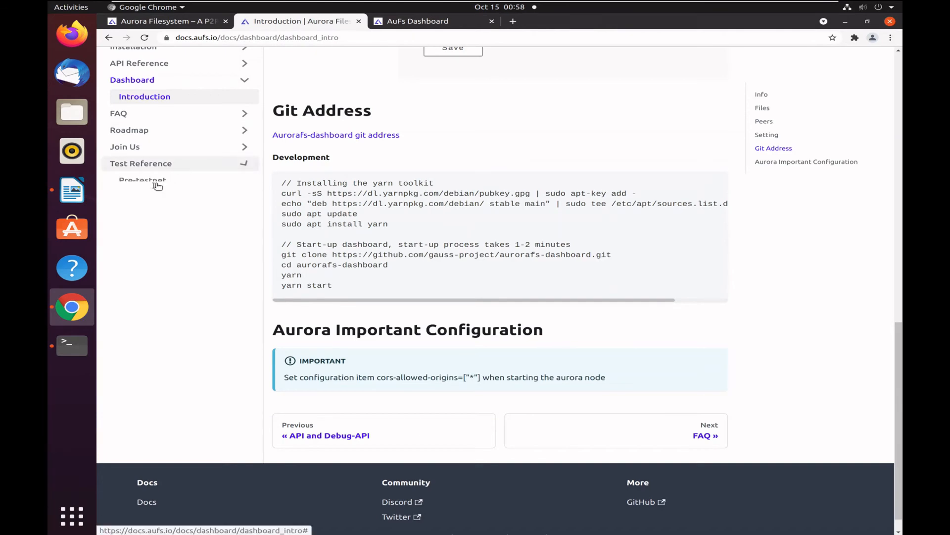
click(154, 182)
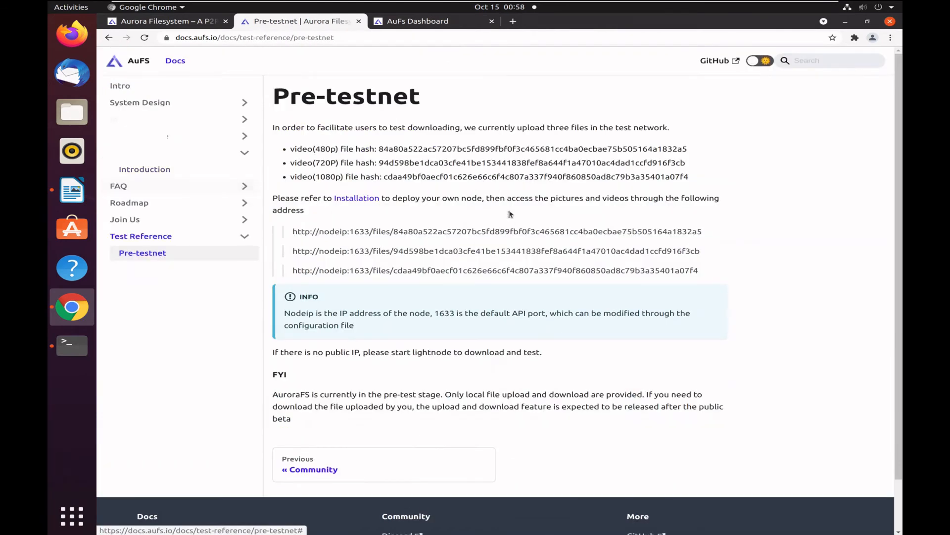
double_click(465, 155)
double_click(466, 163)
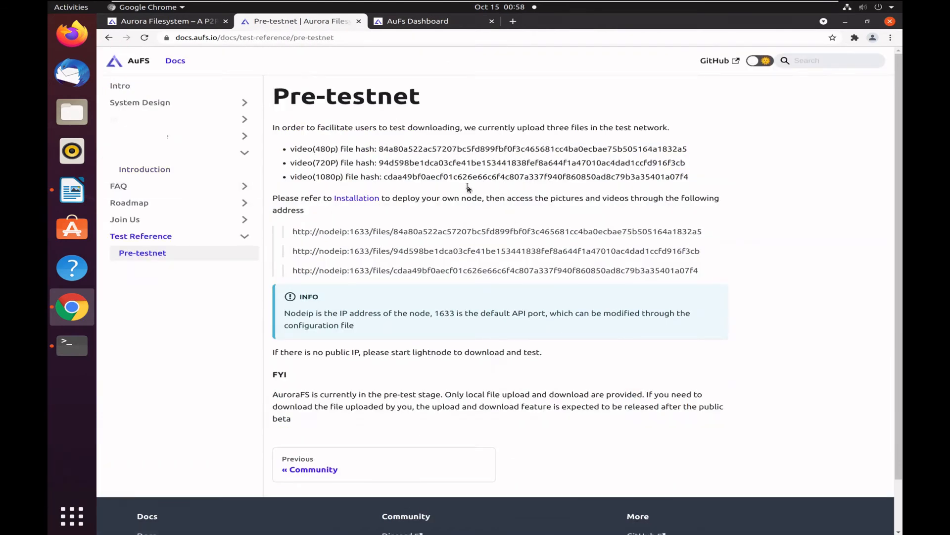
double_click(469, 187)
Copy the 720P video's file hash from the documentation and download that file through the dashboard's Files page.
double_click(502, 162)
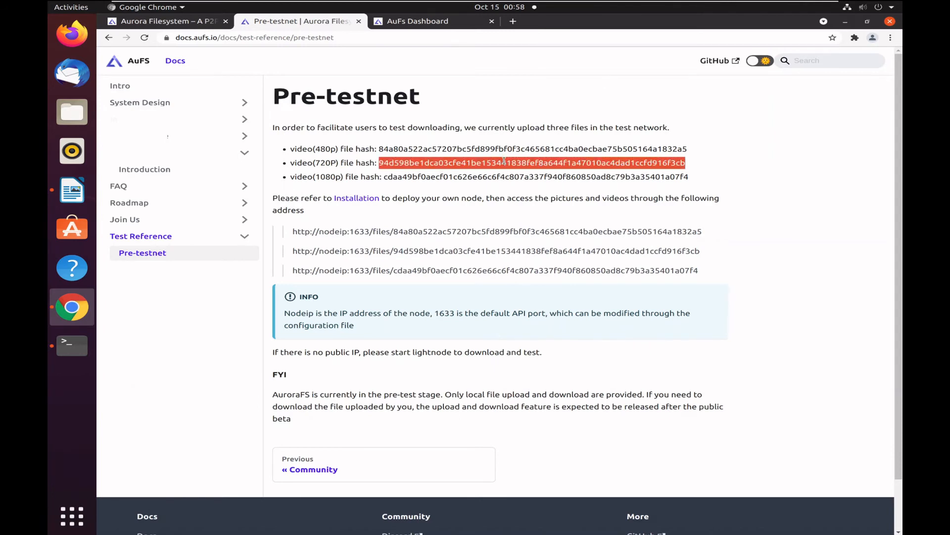
right_click(504, 162)
click(514, 168)
click(407, 20)
click(340, 78)
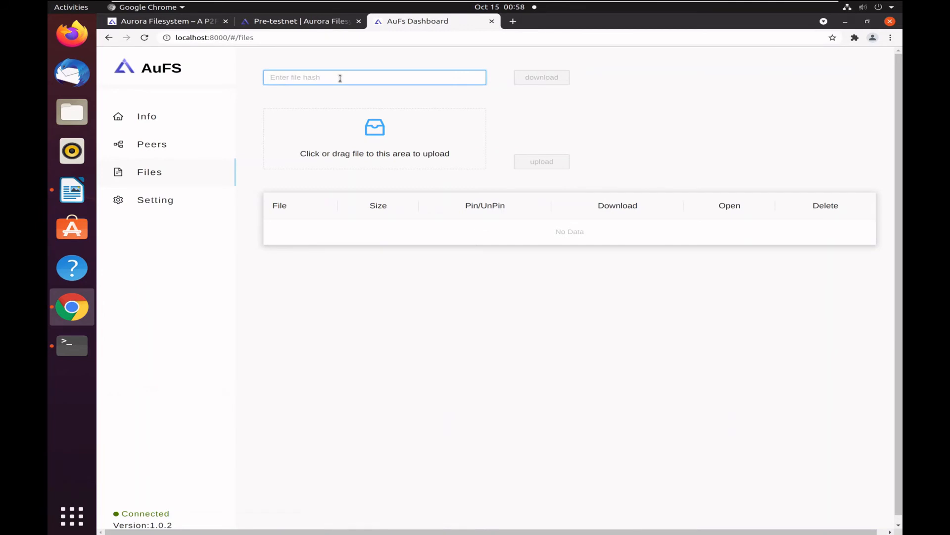
key(ctrl+v)
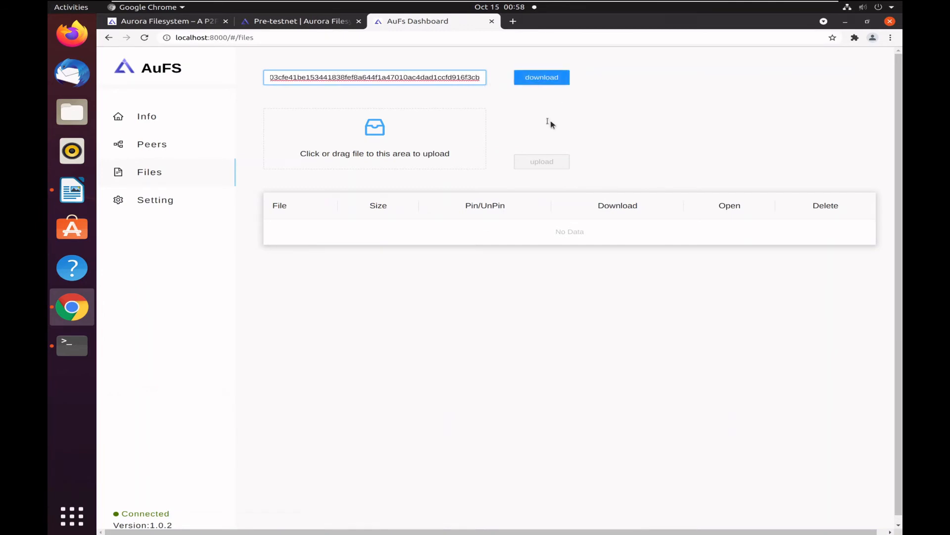
click(543, 83)
click(555, 83)
click(557, 83)
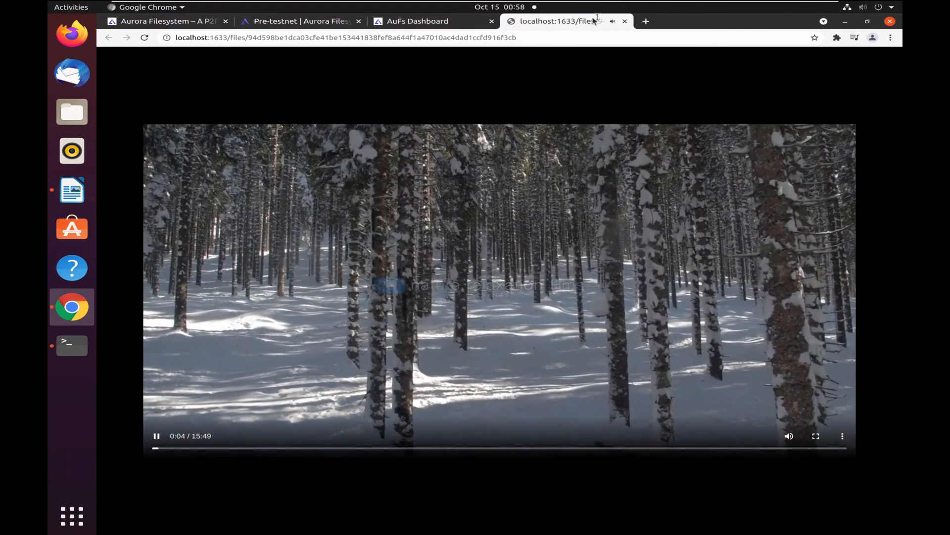
Look at the upload file chooser without choosing a file, and examine the 720P video's download details on the Files page.
click(429, 23)
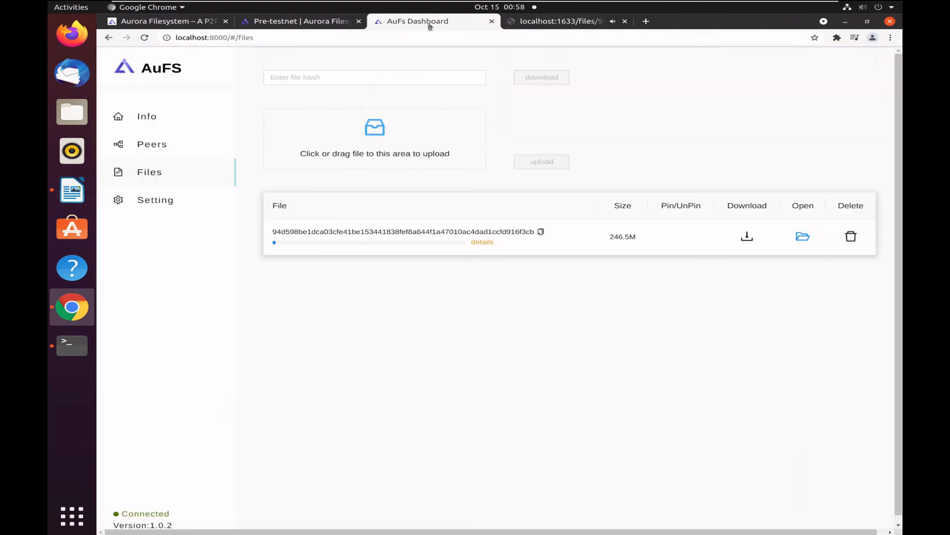
click(383, 138)
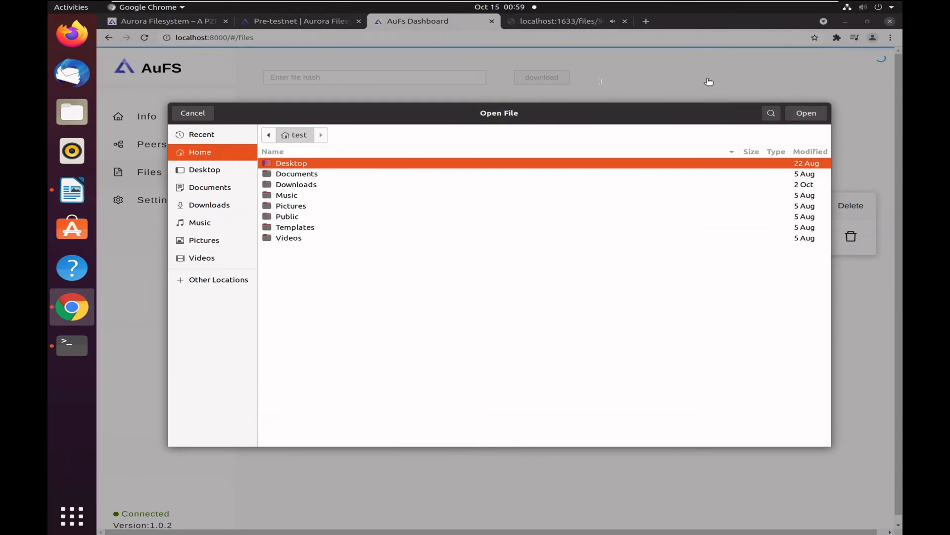
click(193, 113)
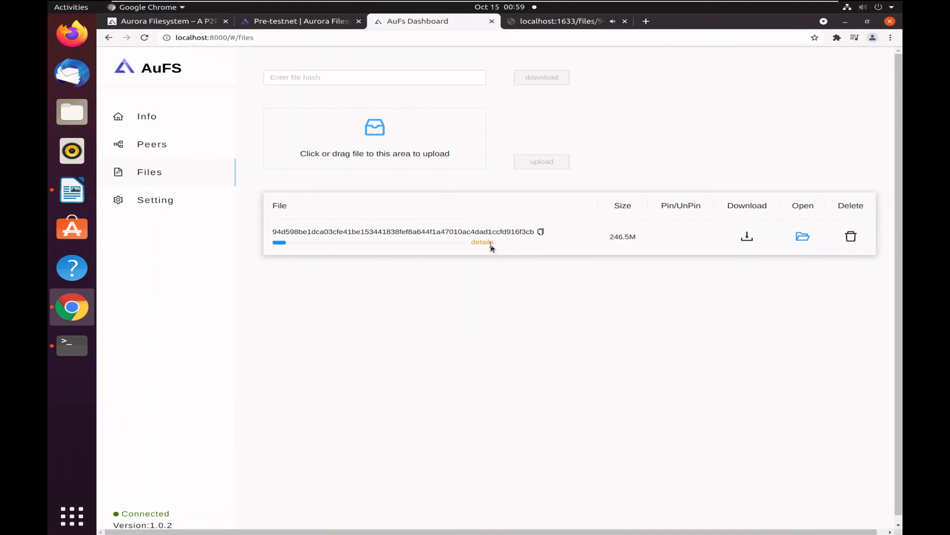
click(491, 244)
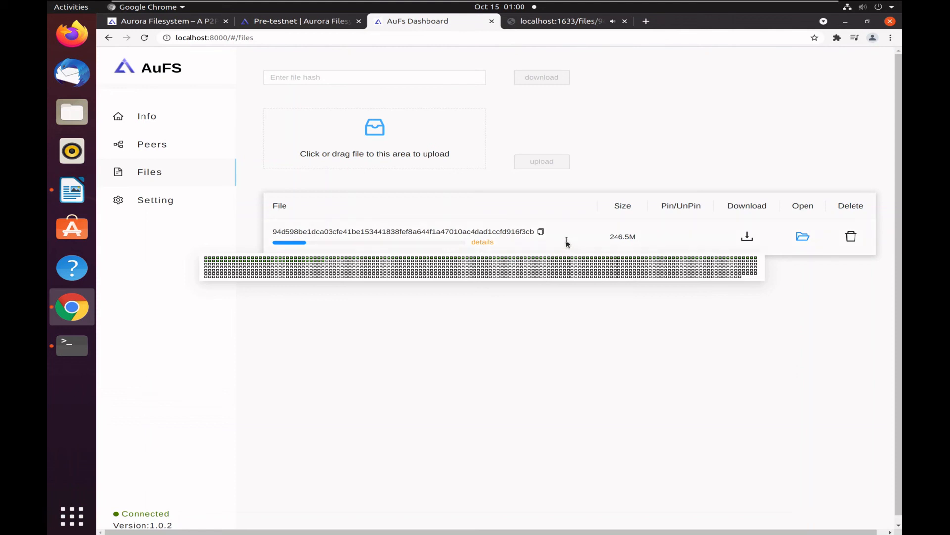
click(490, 246)
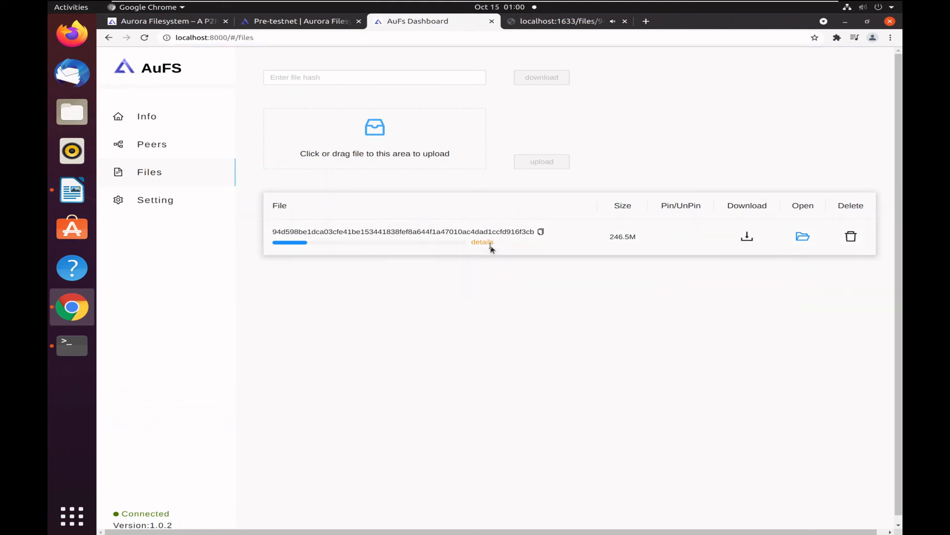
click(492, 246)
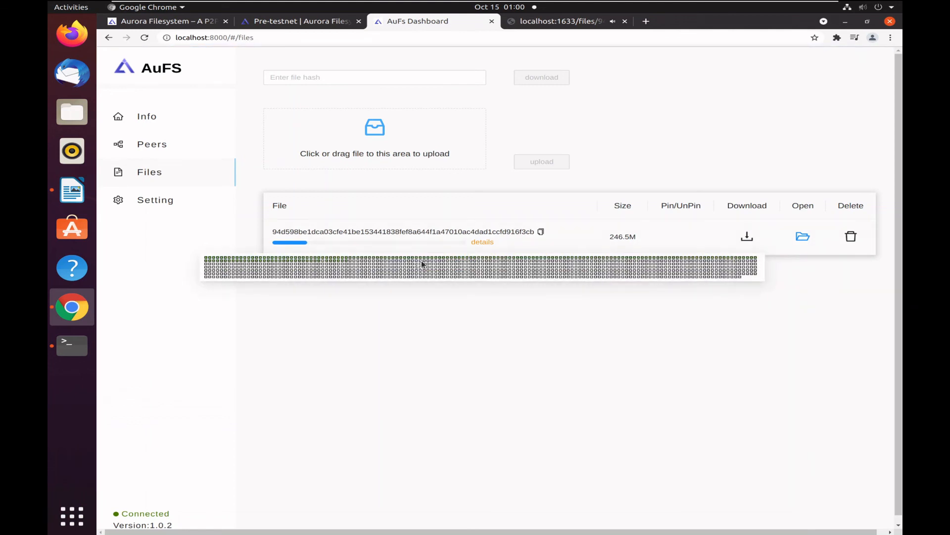
Open the 720P video from the file list and seek its playback to about 6:46, 14:25 and 13:42.
click(803, 237)
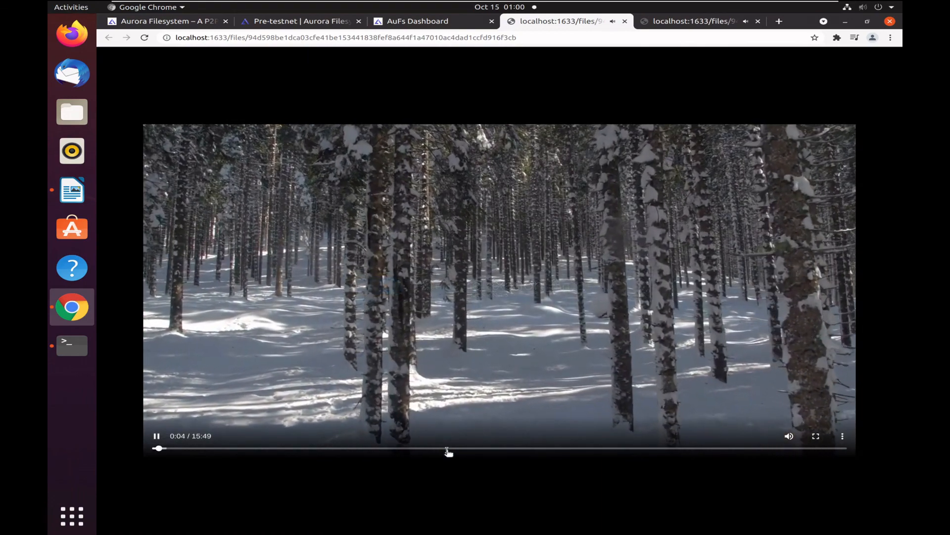
click(447, 449)
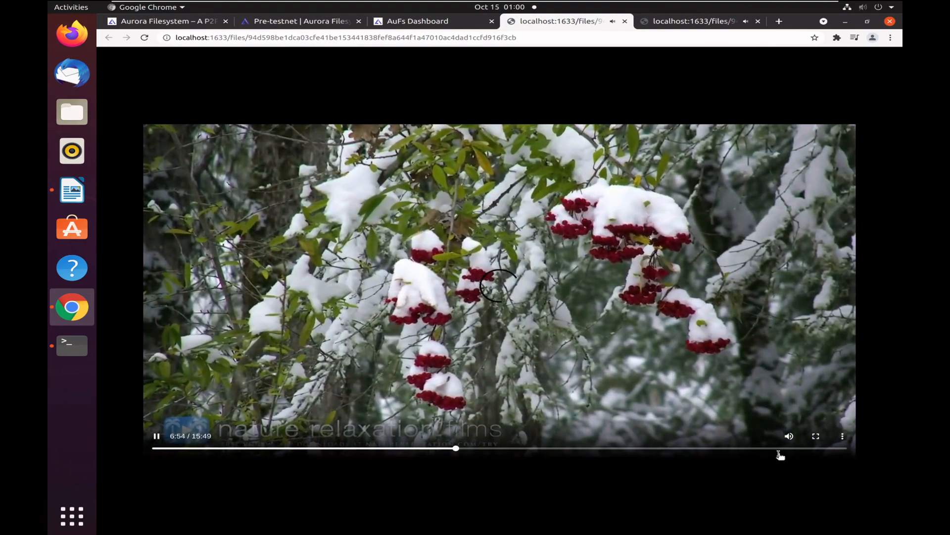
click(779, 449)
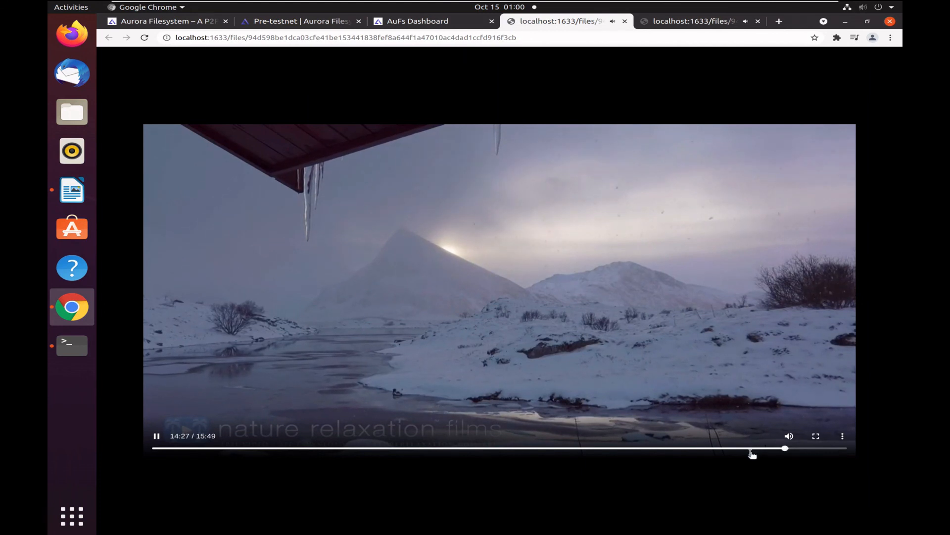
click(751, 449)
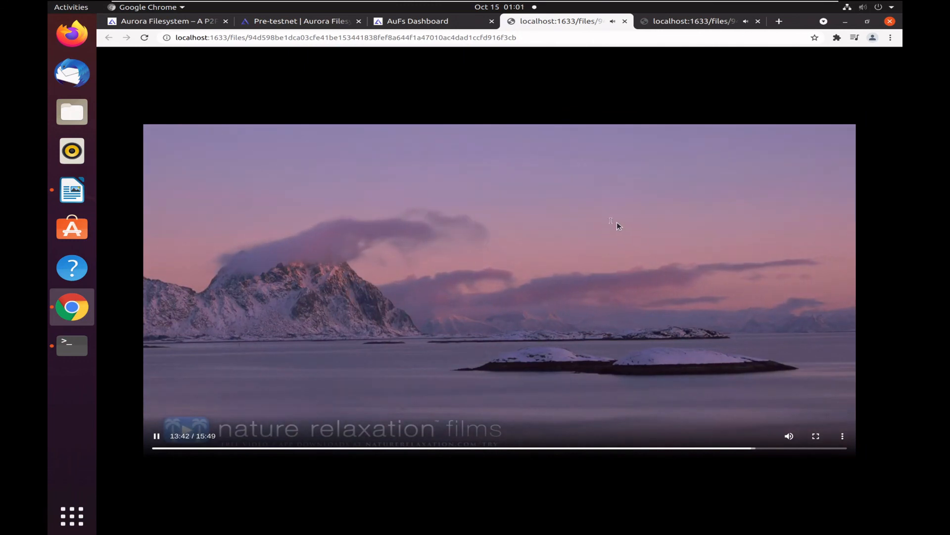
Review the file's download details in the dashboard, and seek the opened video to about 15:31 and 8:18.
click(425, 22)
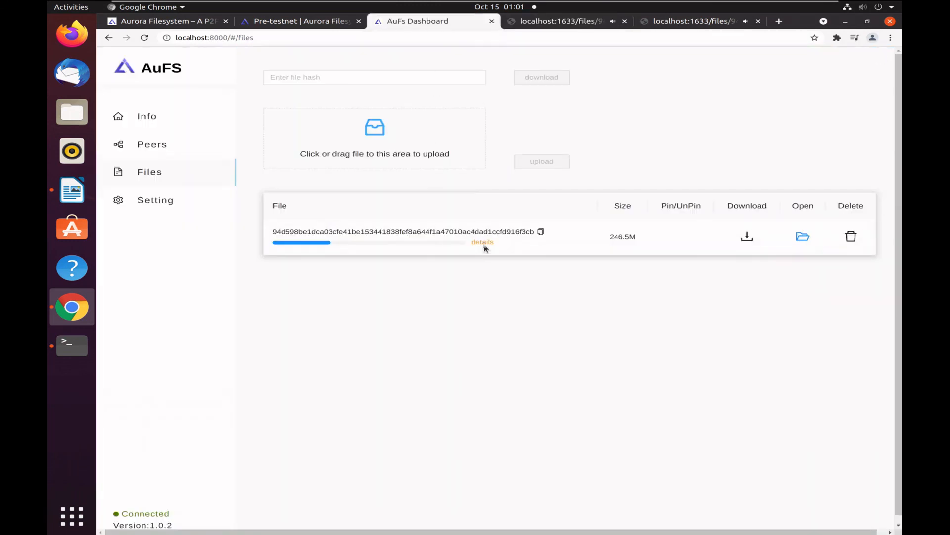
mouse_move(484, 244)
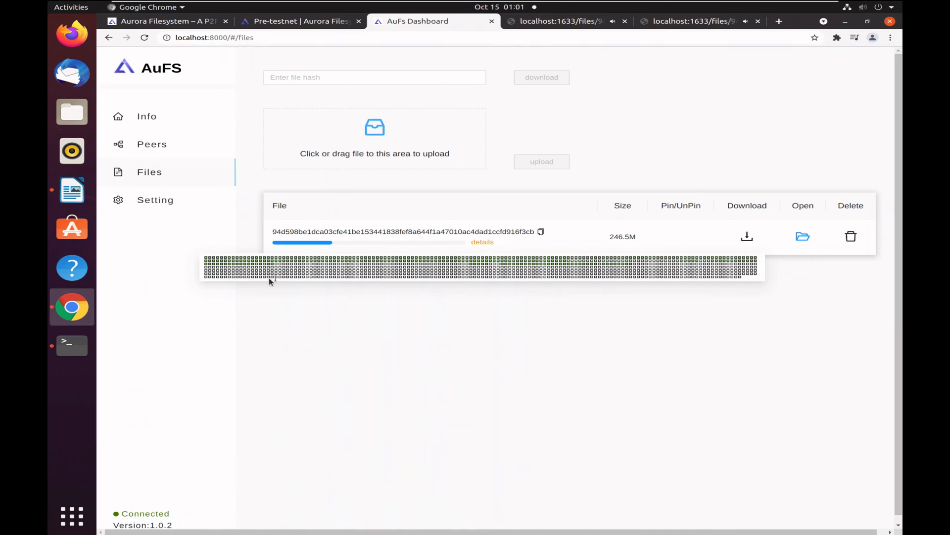
click(565, 21)
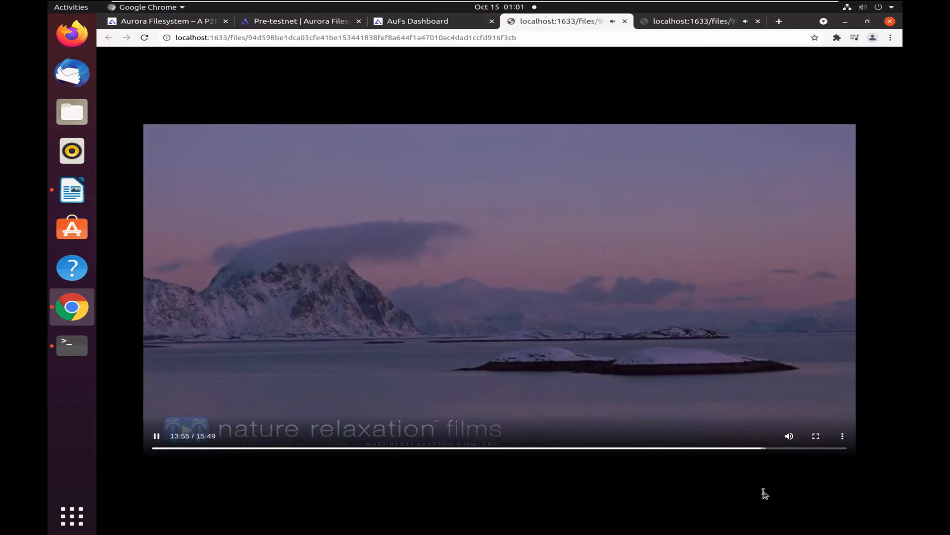
click(829, 449)
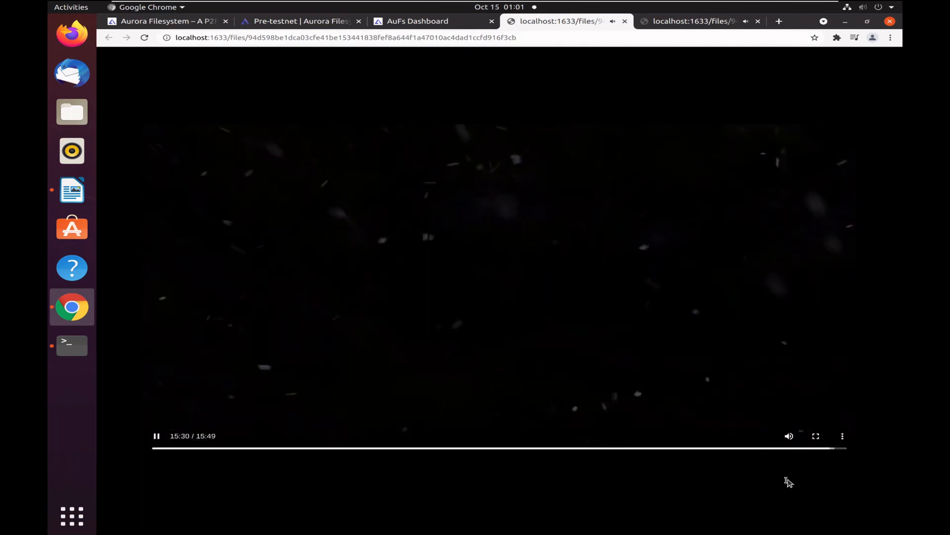
click(519, 448)
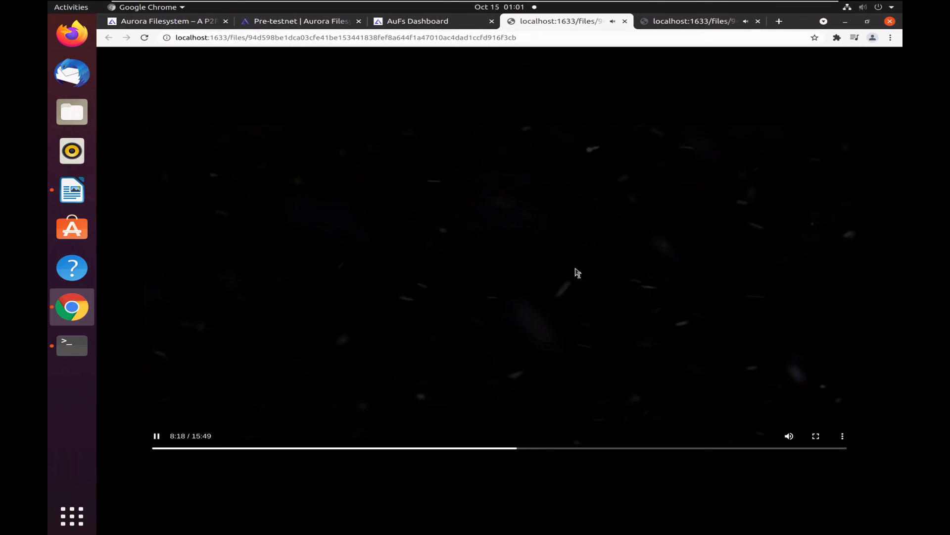